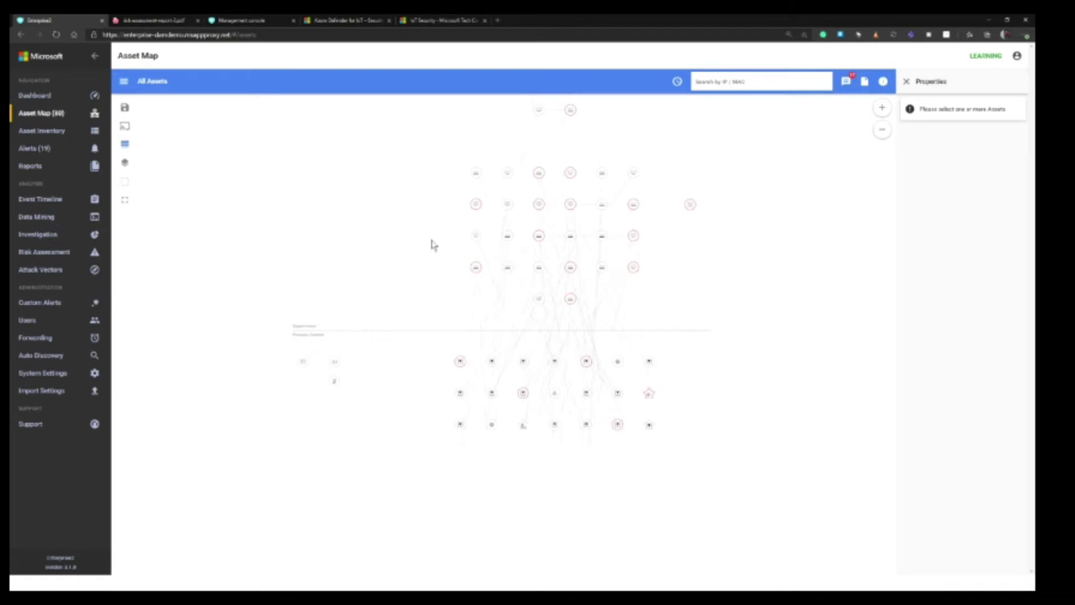
- Select the starred SS7_PLC3 industrial robot in the process control layer of the asset map
{"action": "scroll", "coordinate": [417, 211], "scroll_direction": "up", "scroll_amount": 5}
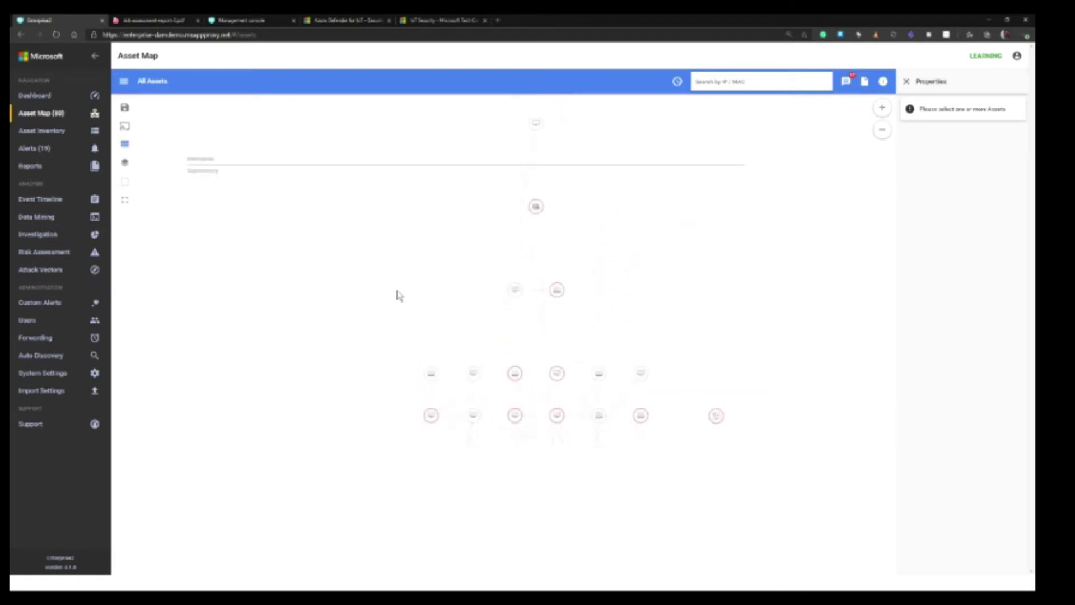
{"action": "scroll", "coordinate": [399, 295], "scroll_direction": "up", "scroll_amount": 1}
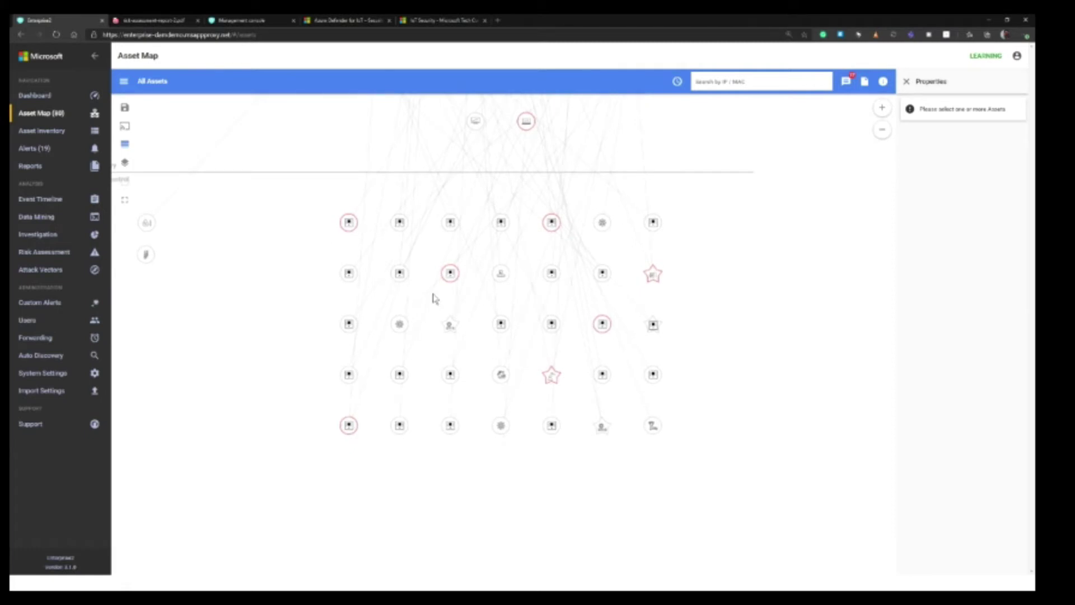
{"action": "left_click", "coordinate": [550, 380]}
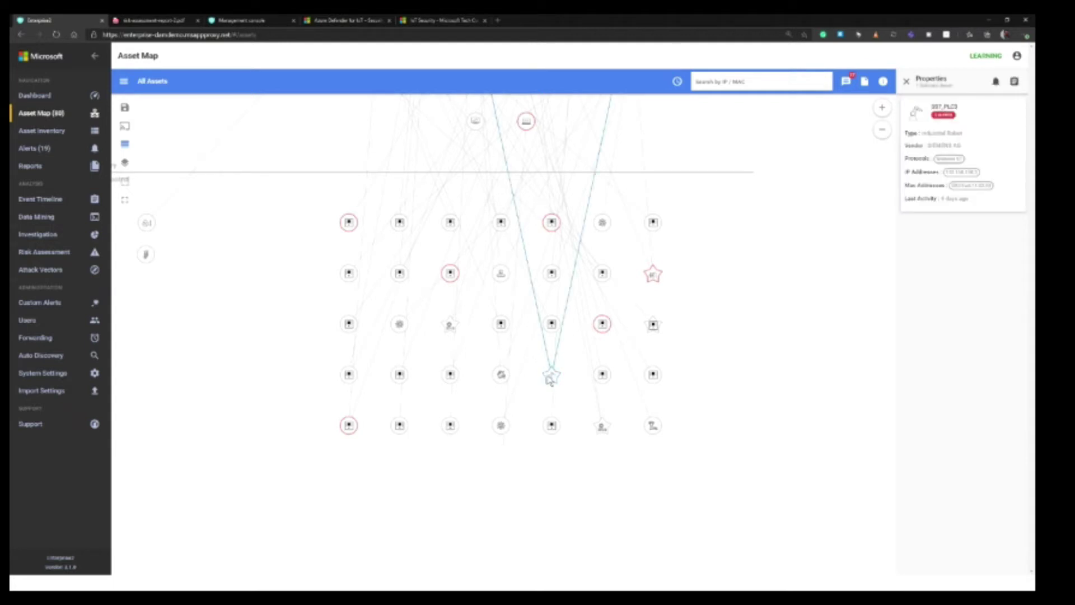
- Show the asset groups and filter the map to subnet 192.168.118.0/24
{"action": "left_click", "coordinate": [123, 82]}
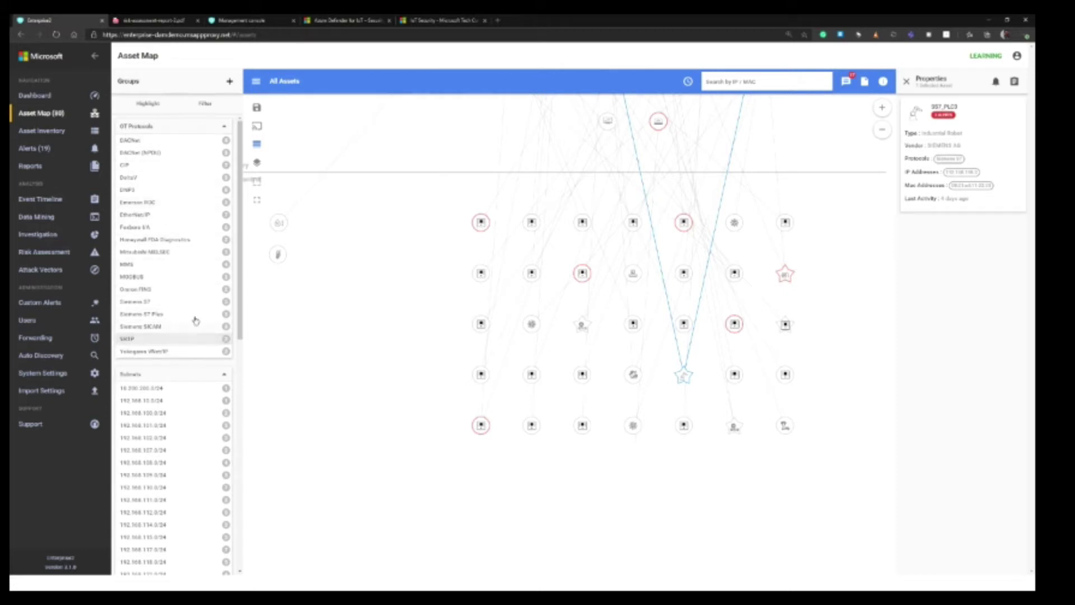
{"action": "scroll", "coordinate": [177, 479], "scroll_direction": "down", "scroll_amount": 3}
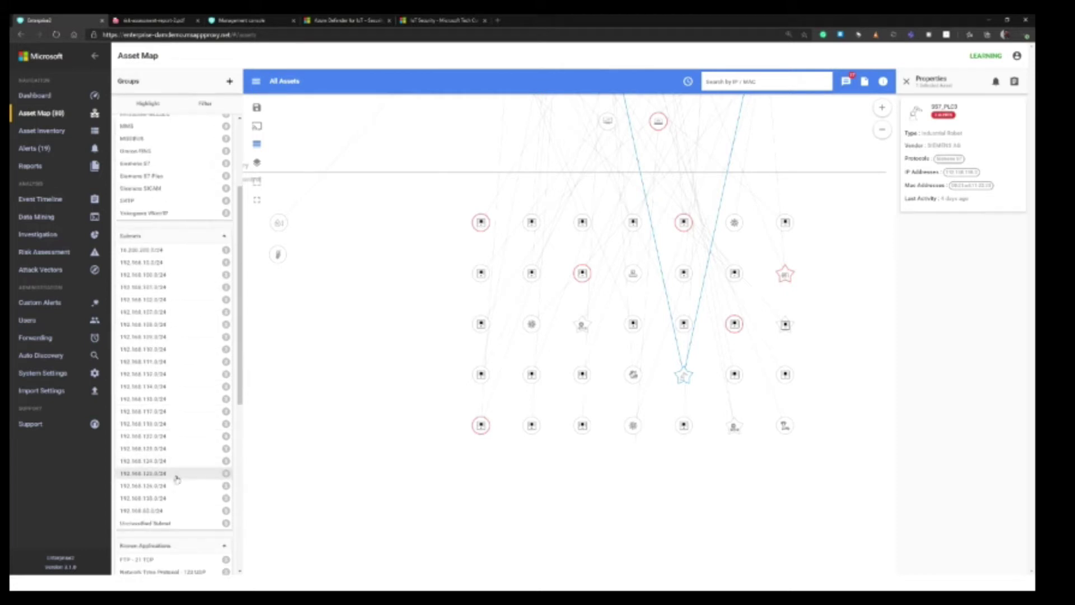
{"action": "left_click", "coordinate": [168, 424]}
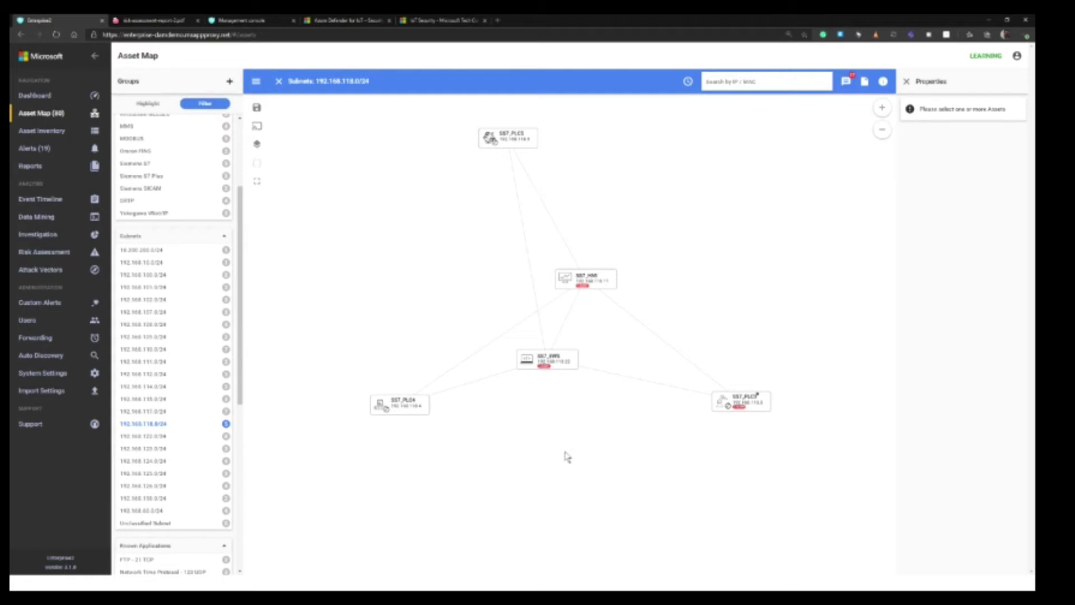
- Open the full asset properties of SS7_PLC3 from the filtered map
{"action": "right_click", "coordinate": [737, 411]}
{"action": "left_click", "coordinate": [726, 417]}
{"action": "scroll", "coordinate": [730, 425], "scroll_direction": "up", "scroll_amount": 1}
{"action": "left_click", "coordinate": [749, 401]}
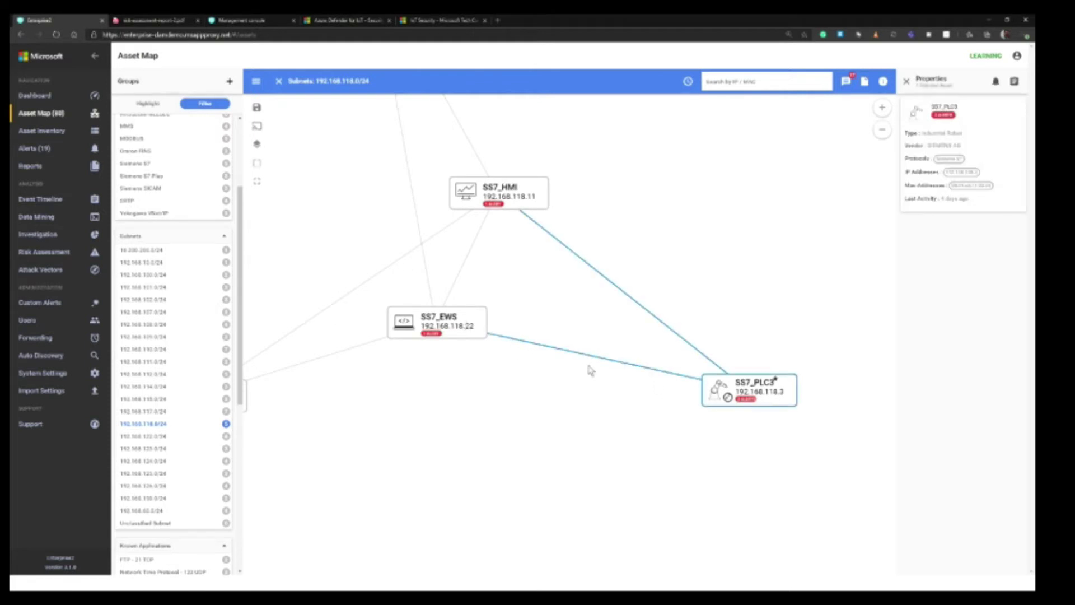
{"action": "right_click", "coordinate": [742, 401]}
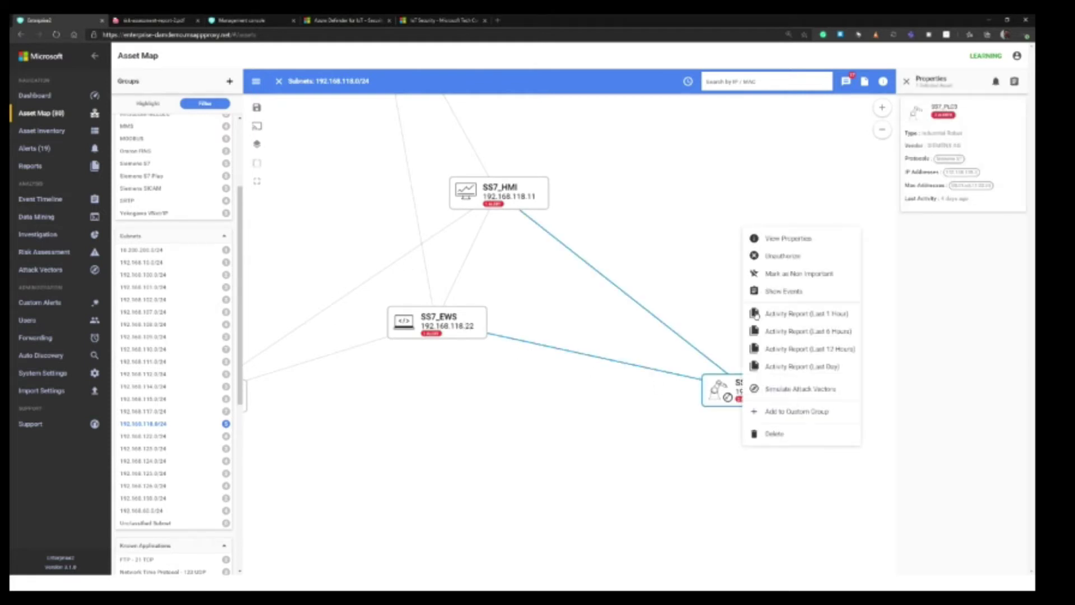
{"action": "left_click", "coordinate": [772, 251]}
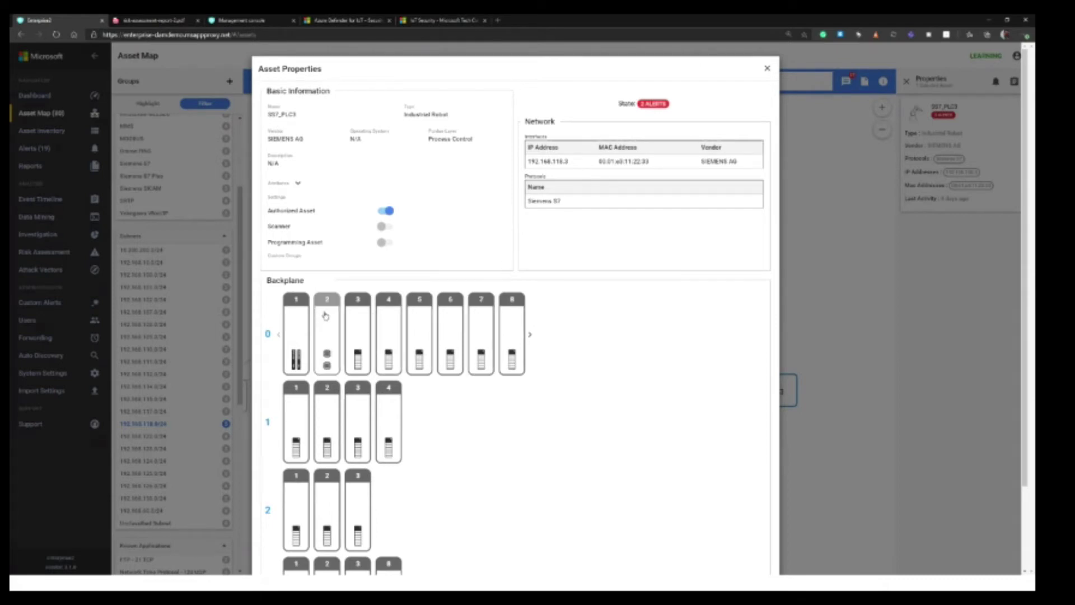
- Inspect the details of slots 1 to 5 and slot 8 in backplane rack 0, and close the asset properties
{"action": "left_click", "coordinate": [303, 330]}
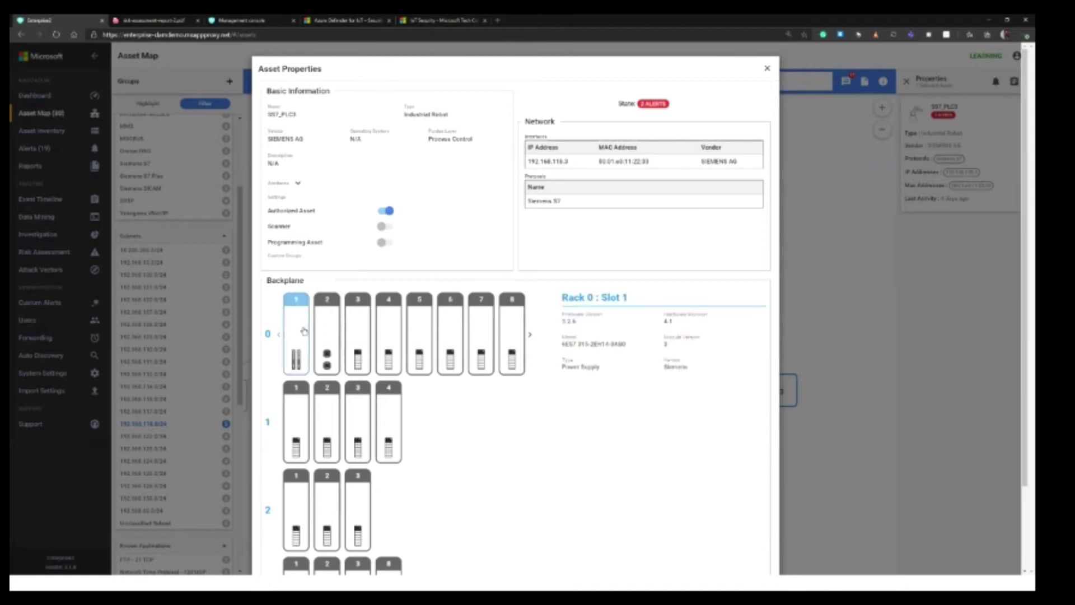
{"action": "left_click", "coordinate": [330, 334]}
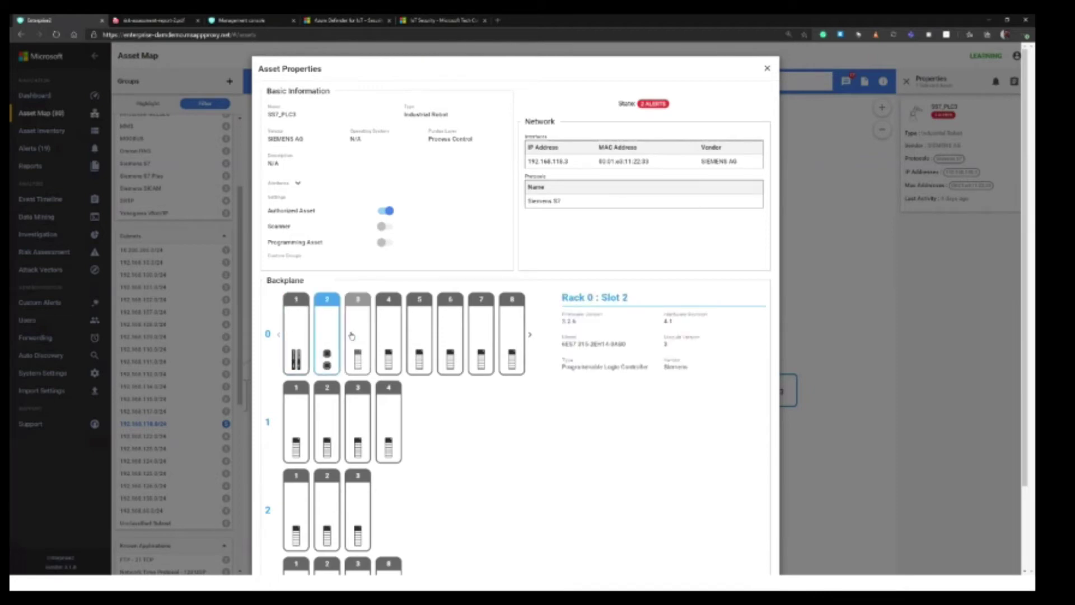
{"action": "left_click", "coordinate": [353, 336]}
{"action": "left_click", "coordinate": [395, 340]}
{"action": "left_click", "coordinate": [424, 342]}
{"action": "scroll", "coordinate": [448, 344], "scroll_direction": "down", "scroll_amount": 2}
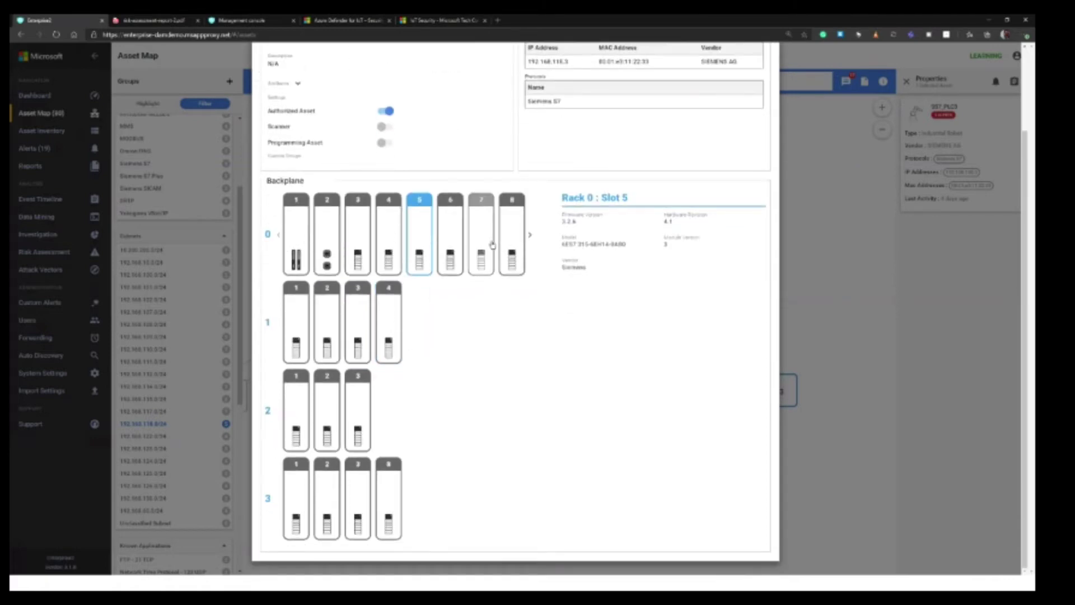
{"action": "left_click", "coordinate": [507, 261]}
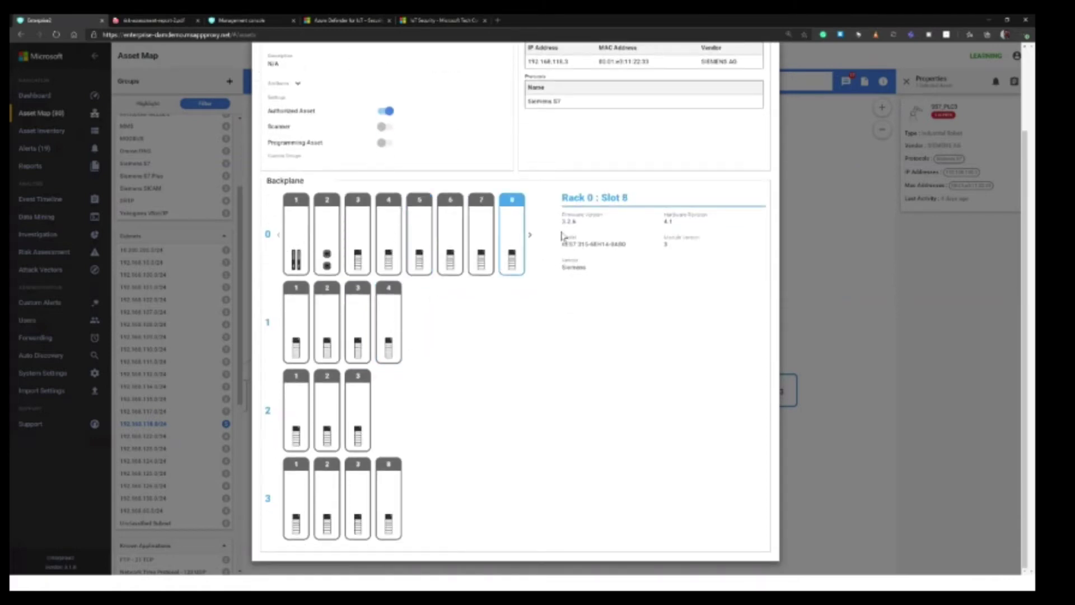
{"action": "scroll", "coordinate": [535, 247], "scroll_direction": "up", "scroll_amount": 1}
{"action": "scroll", "coordinate": [534, 263], "scroll_direction": "up", "scroll_amount": 1}
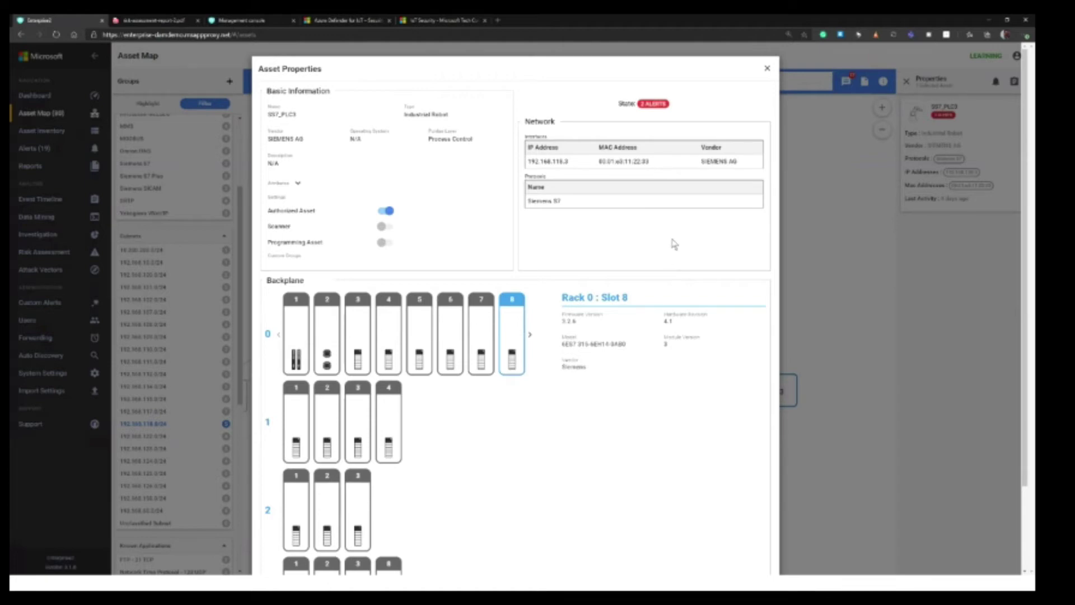
{"action": "left_click", "coordinate": [767, 68]}
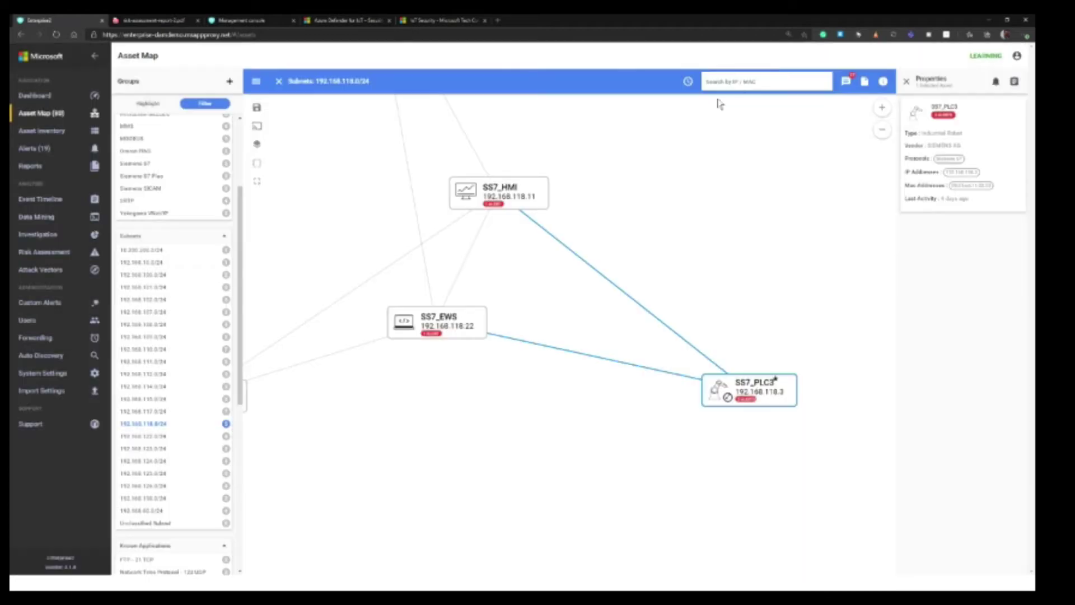
- Set the group display to highlighting and clear the 192.168.118.0/24 subnet selection to show all assets
{"action": "left_click", "coordinate": [148, 104]}
{"action": "left_click", "coordinate": [151, 424]}
{"action": "scroll", "coordinate": [607, 368], "scroll_direction": "up", "scroll_amount": 5}
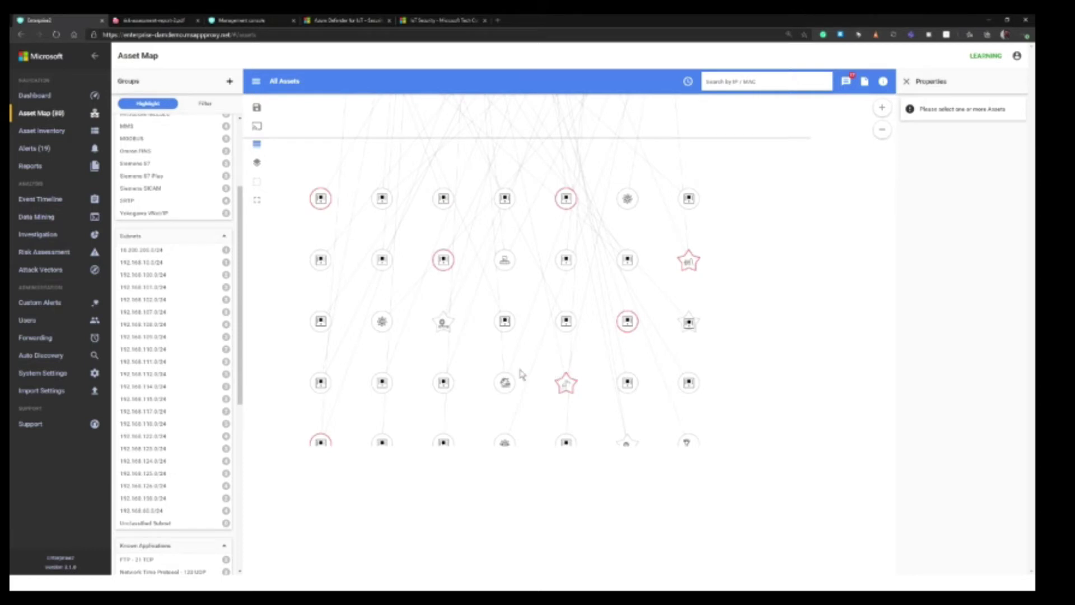
- Select the TeamViewer - 5938 TCP known application and filter the map to its assets
{"action": "scroll", "coordinate": [521, 374], "scroll_direction": "up", "scroll_amount": 1}
{"action": "scroll", "coordinate": [179, 360], "scroll_direction": "down", "scroll_amount": 6}
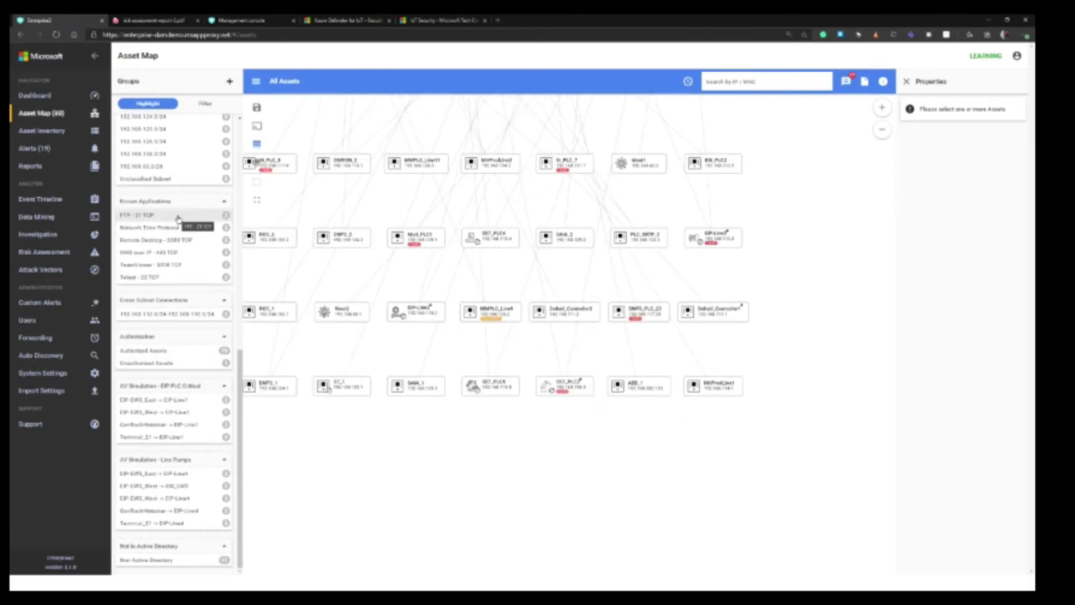
{"action": "left_click", "coordinate": [176, 266]}
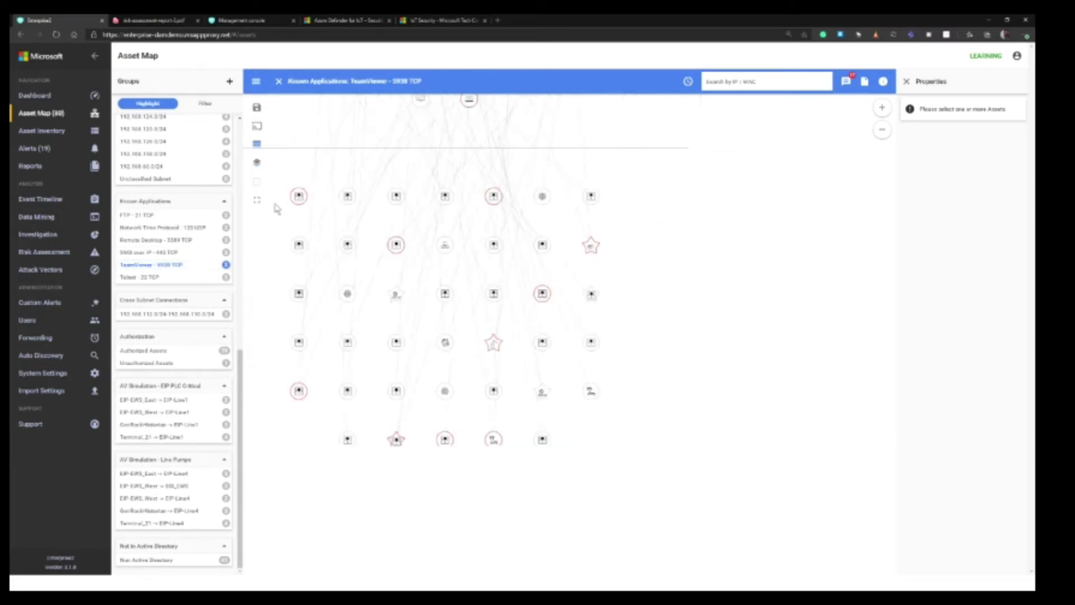
{"action": "left_click", "coordinate": [206, 104]}
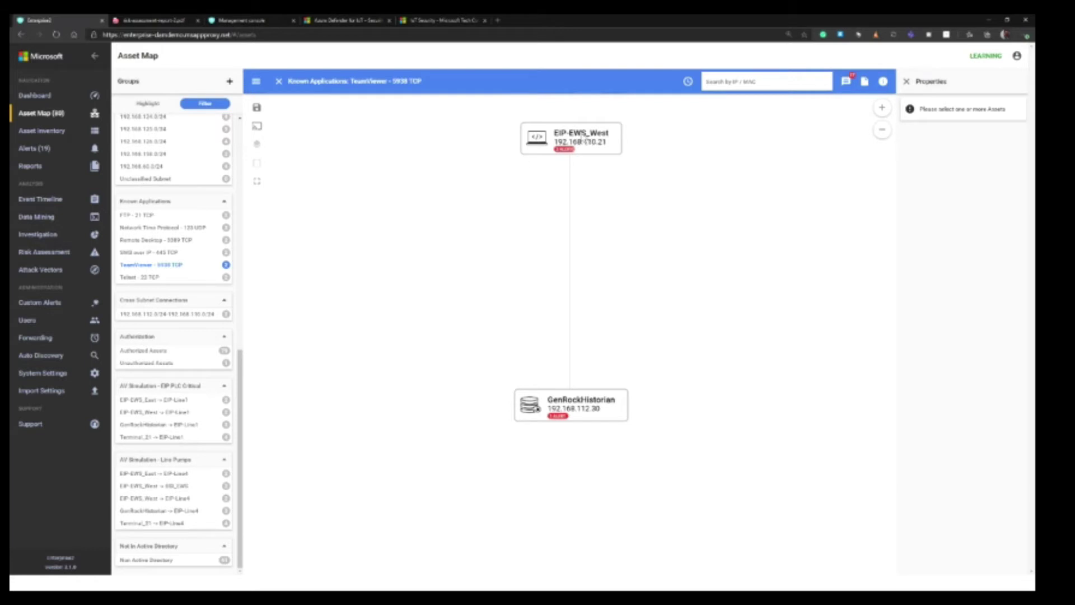
- Return to highlighting and highlight the assets using Network Time Protocol, Remote Desktop and SMB over IP in turn
{"action": "left_click", "coordinate": [150, 103]}
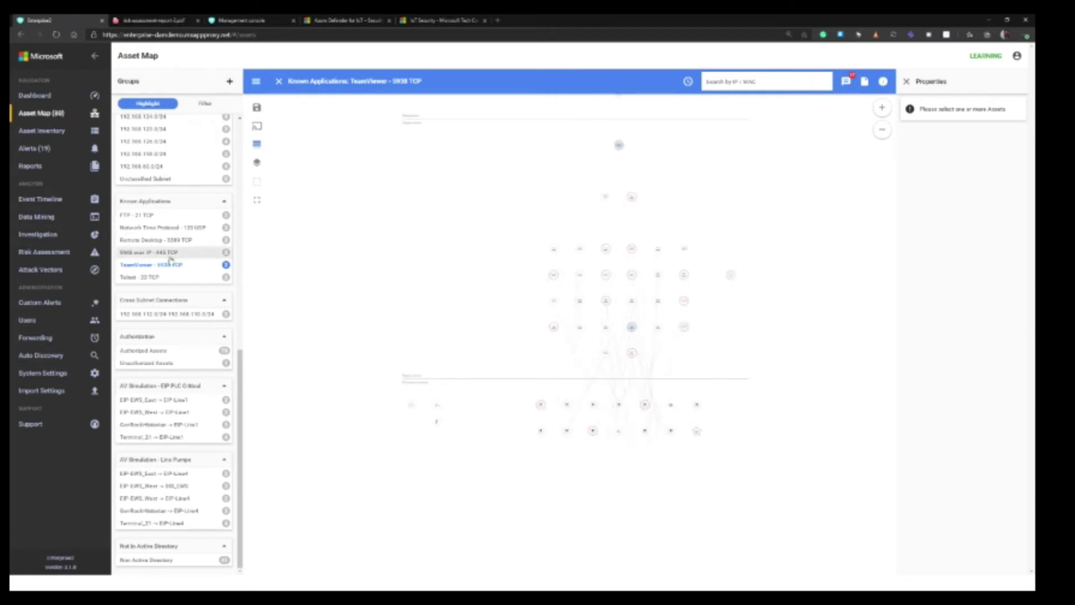
{"action": "left_click", "coordinate": [170, 231]}
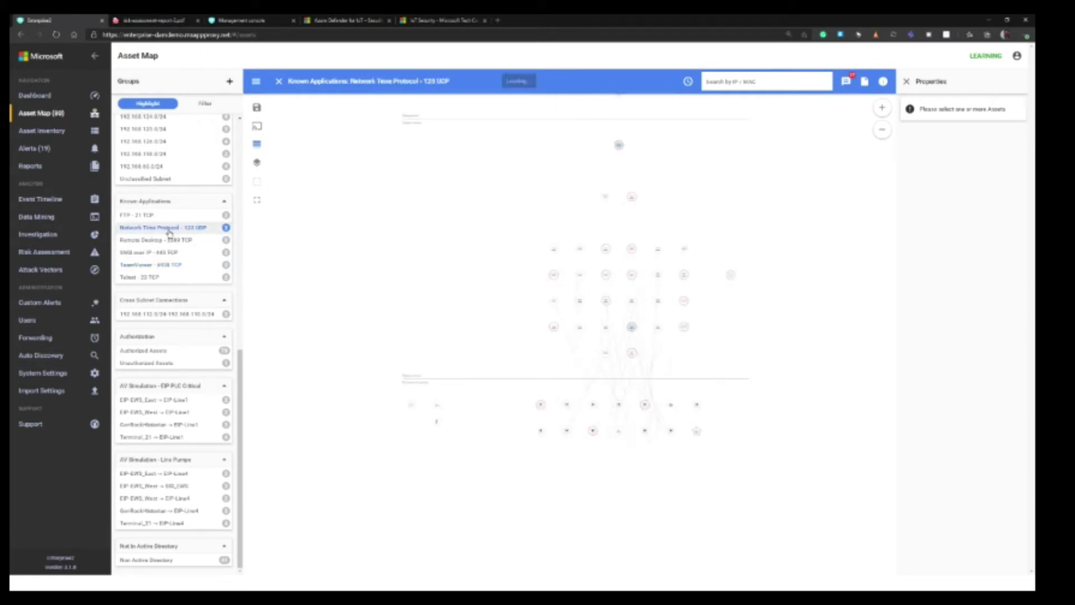
{"action": "left_click", "coordinate": [178, 240]}
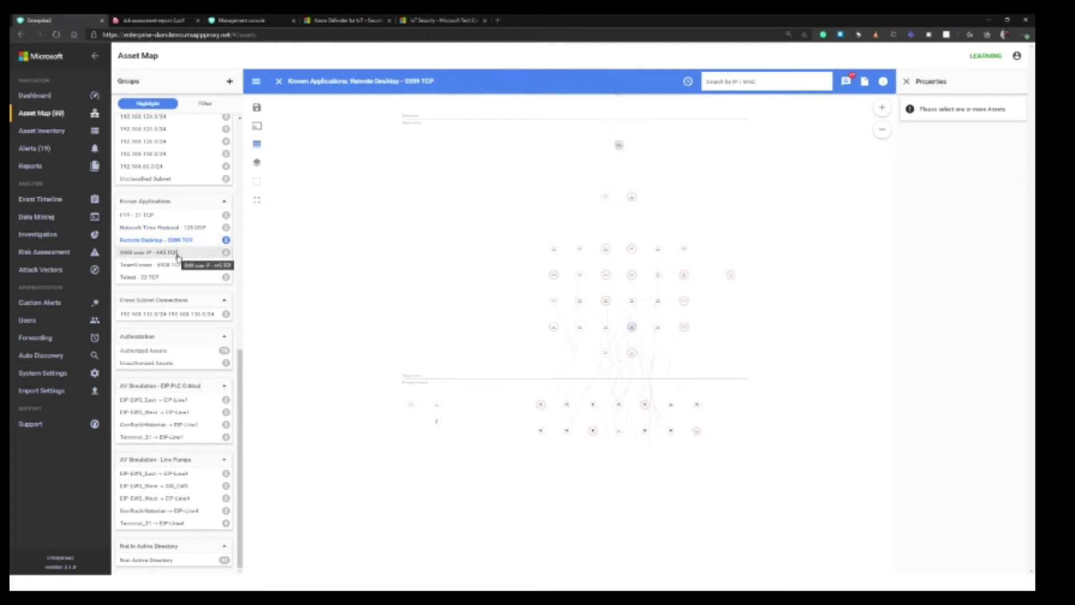
{"action": "left_click", "coordinate": [178, 253]}
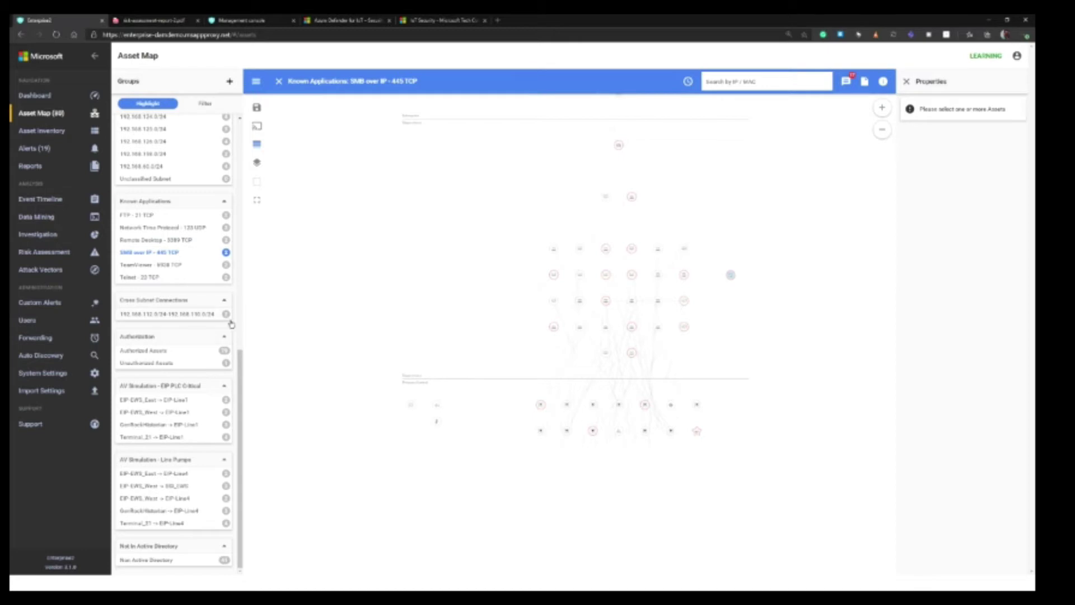
- Highlight the cross-subnet connection 192.168.112.0/24-192.168.110.0/24 and examine its assets across the map layers
{"action": "left_click", "coordinate": [192, 315]}
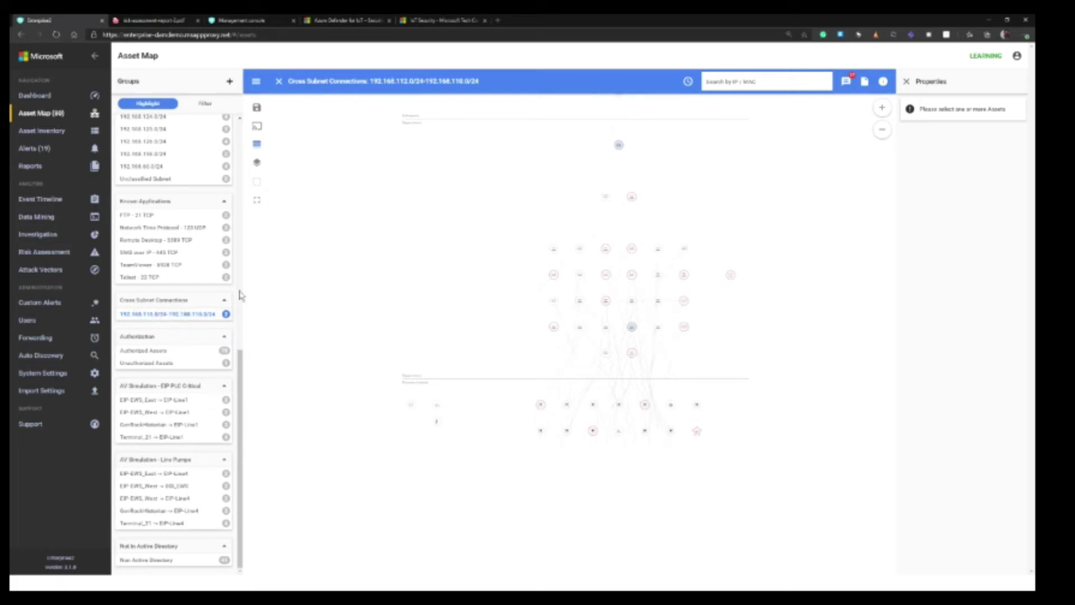
{"action": "scroll", "coordinate": [536, 323], "scroll_direction": "up", "scroll_amount": 1}
{"action": "scroll", "coordinate": [535, 326], "scroll_direction": "up", "scroll_amount": 1}
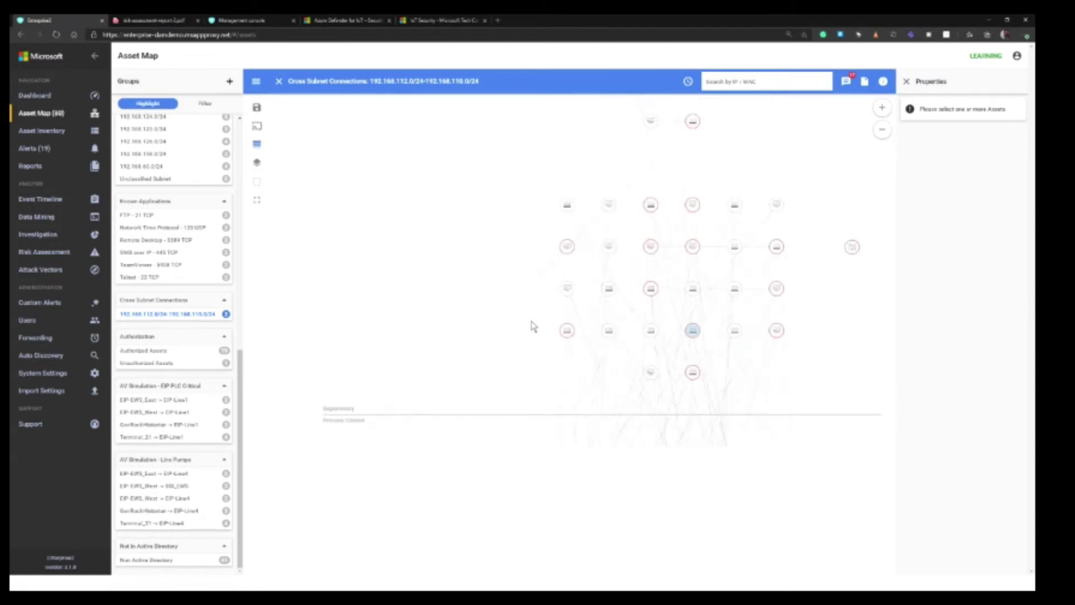
{"action": "left_click_drag", "start_coordinate": [525, 300], "coordinate": [408, 283]}
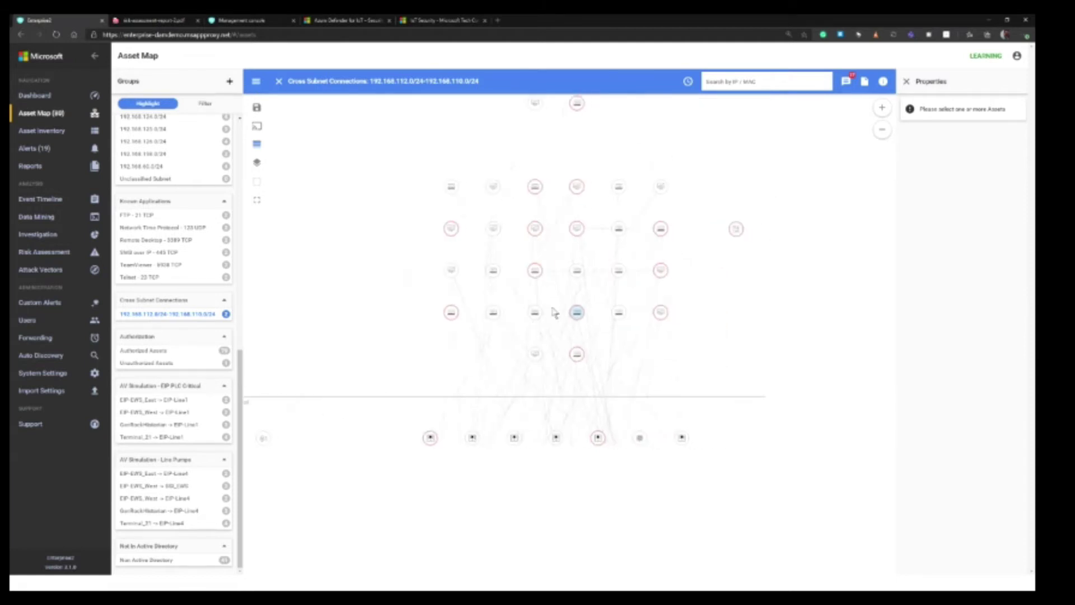
{"action": "left_click_drag", "start_coordinate": [594, 220], "coordinate": [592, 316]}
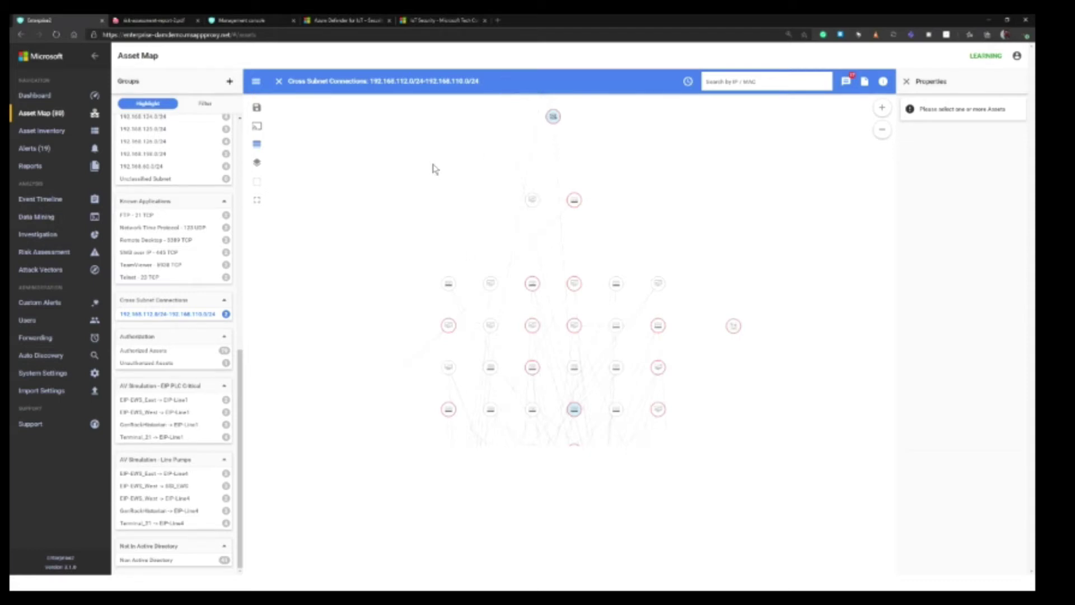
{"action": "left_click_drag", "start_coordinate": [434, 165], "coordinate": [444, 278]}
{"action": "scroll", "coordinate": [504, 250], "scroll_direction": "down", "scroll_amount": 1}
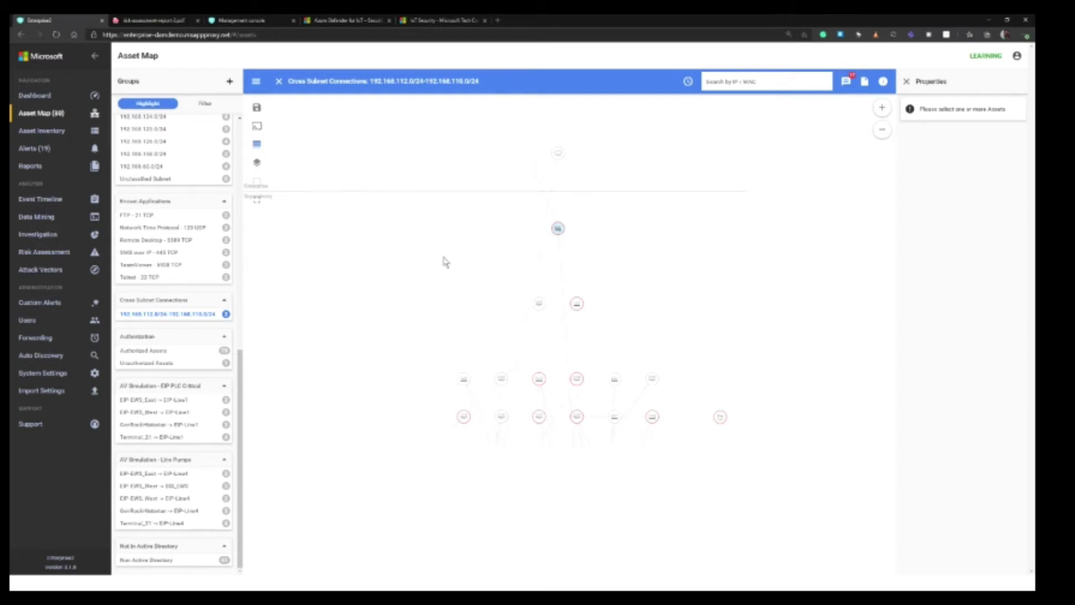
- Review the device list in the Asset Inventory and open the Investigation dashboard
{"action": "left_click", "coordinate": [65, 132]}
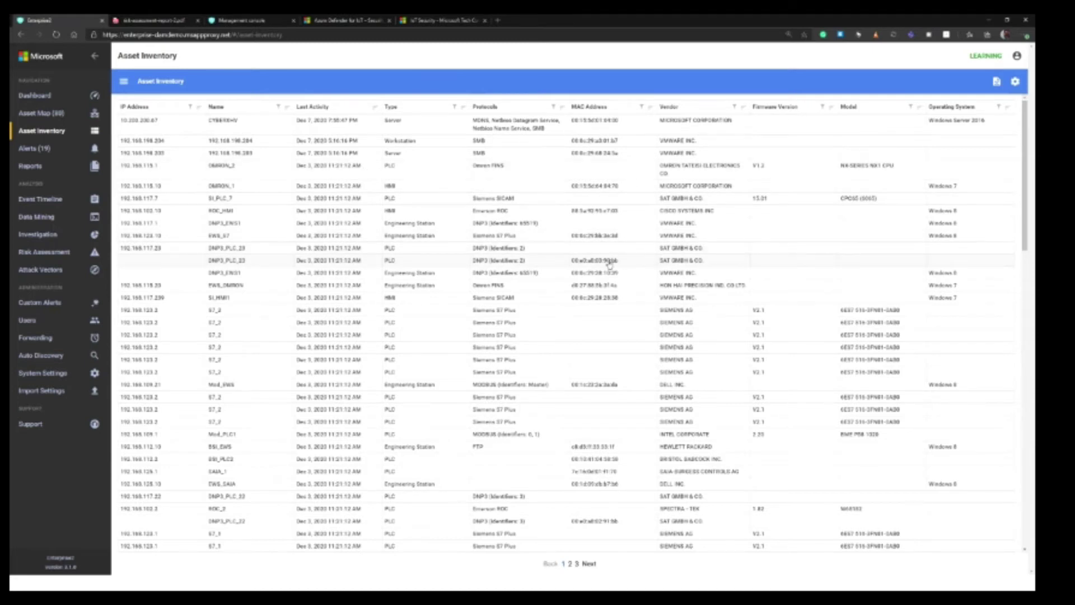
{"action": "scroll", "coordinate": [606, 269], "scroll_direction": "down", "scroll_amount": 3}
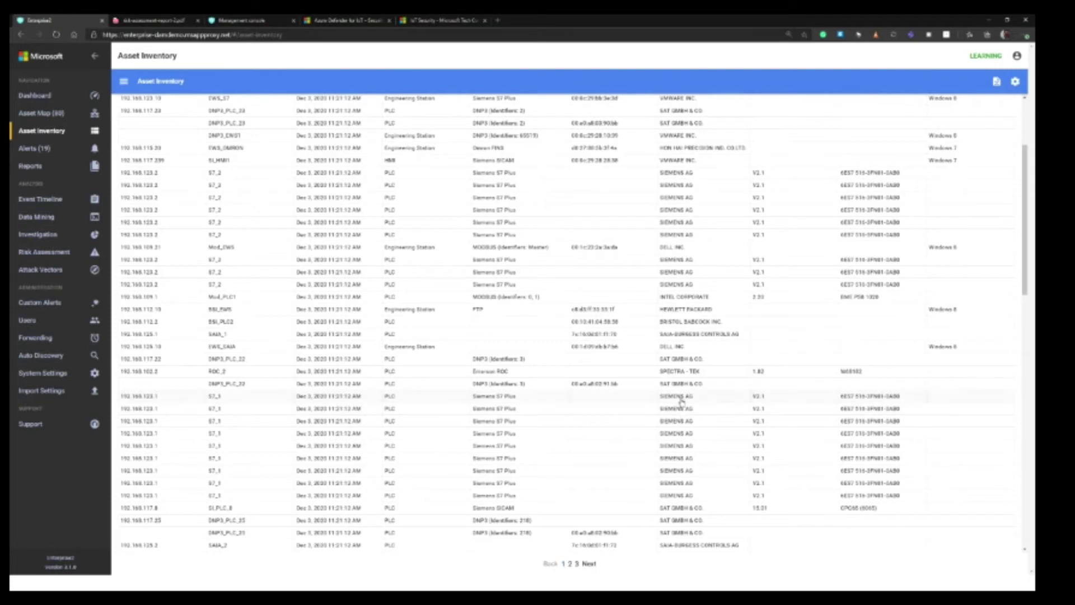
{"action": "scroll", "coordinate": [683, 414], "scroll_direction": "up", "scroll_amount": 3}
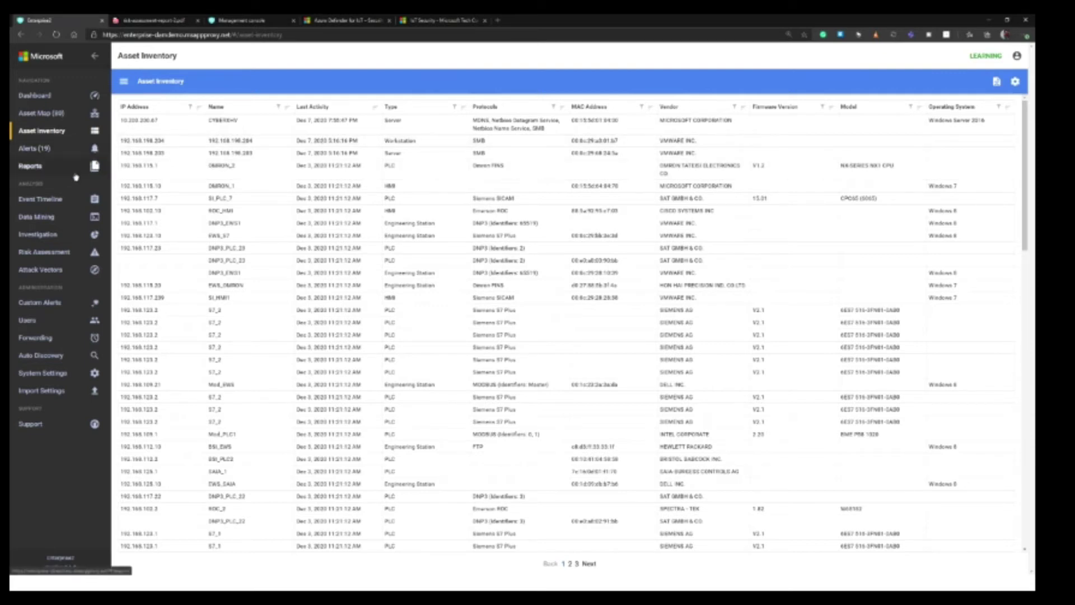
{"action": "left_click", "coordinate": [76, 235]}
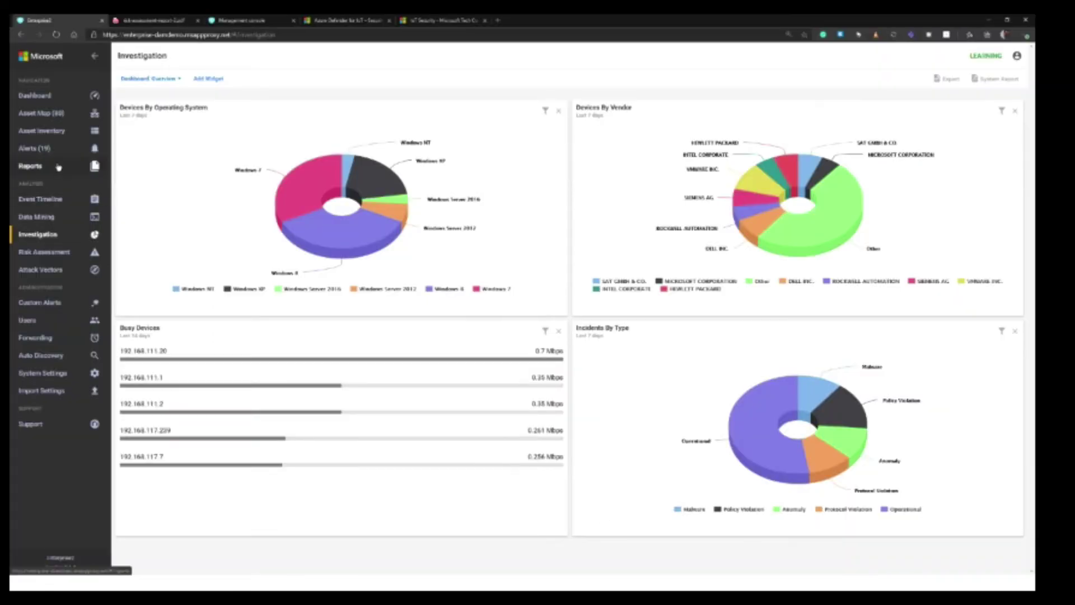
- Examine the Remote Desktop and TeamViewer connections in the Remote Access report, and switch to the CVEs report
{"action": "left_click", "coordinate": [59, 168]}
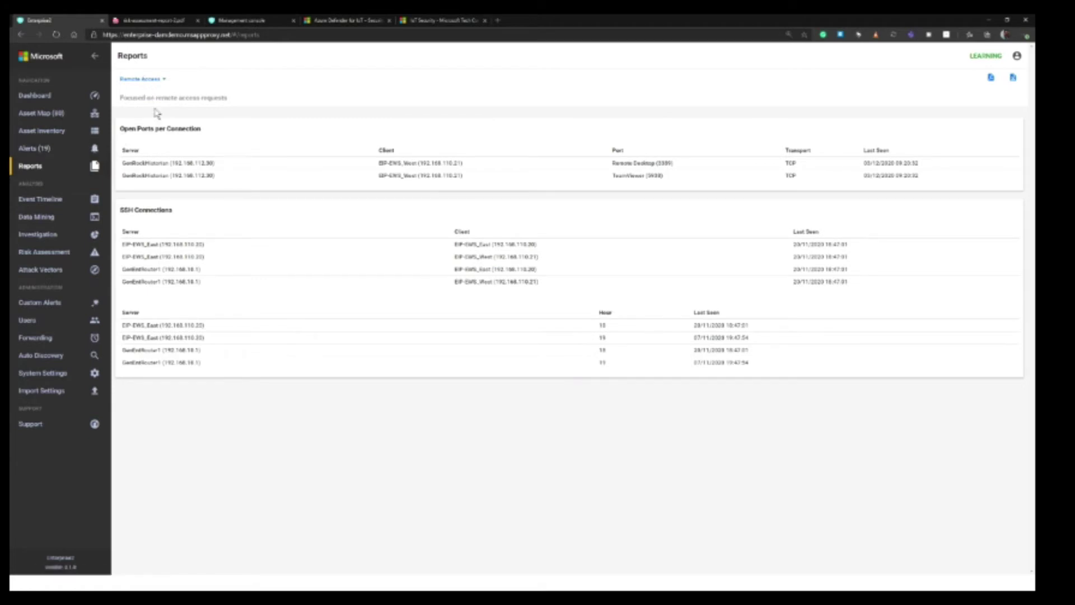
{"action": "left_click_drag", "start_coordinate": [179, 162], "coordinate": [635, 177]}
{"action": "left_click", "coordinate": [635, 177]}
{"action": "left_click", "coordinate": [149, 79]}
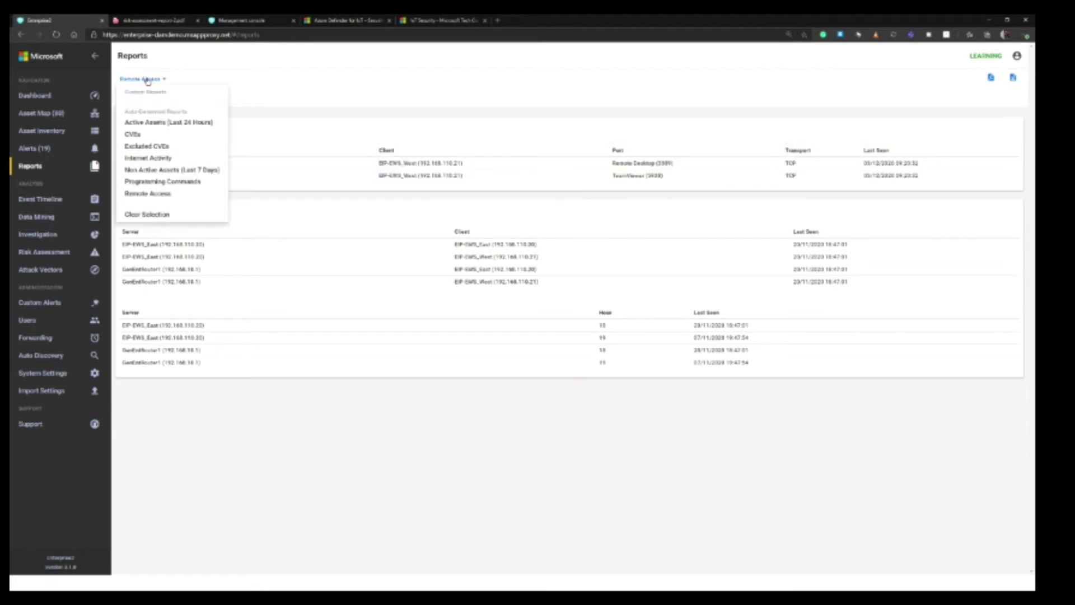
{"action": "left_click", "coordinate": [162, 133]}
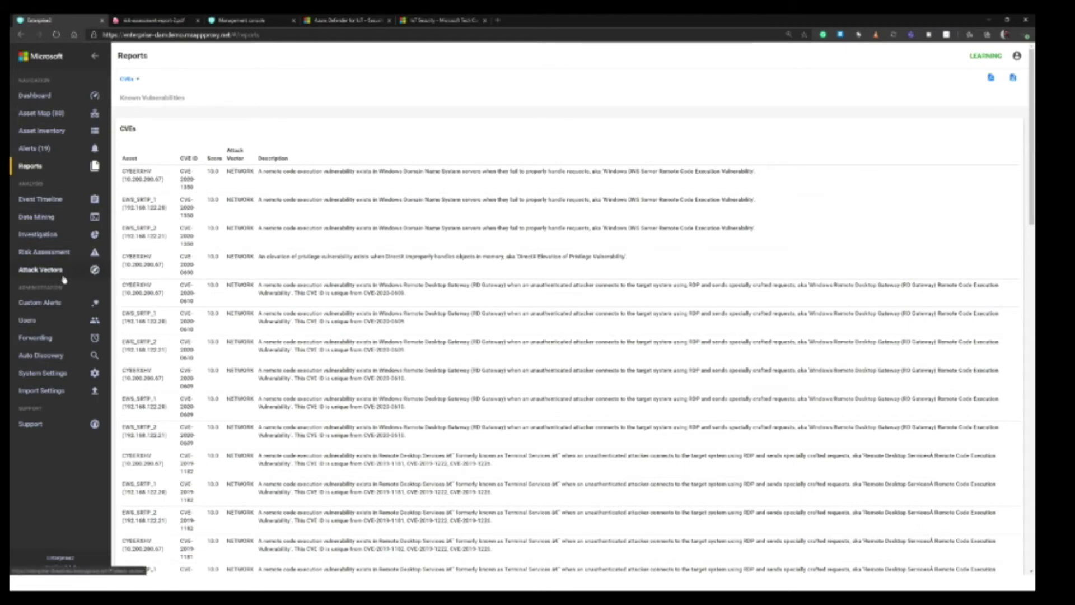
- Open the Attack Vectors simulations and compare the EIP_Line3 attack paths starting from EIP-EWS_West and EIP-EWS_East
{"action": "left_click", "coordinate": [40, 270]}
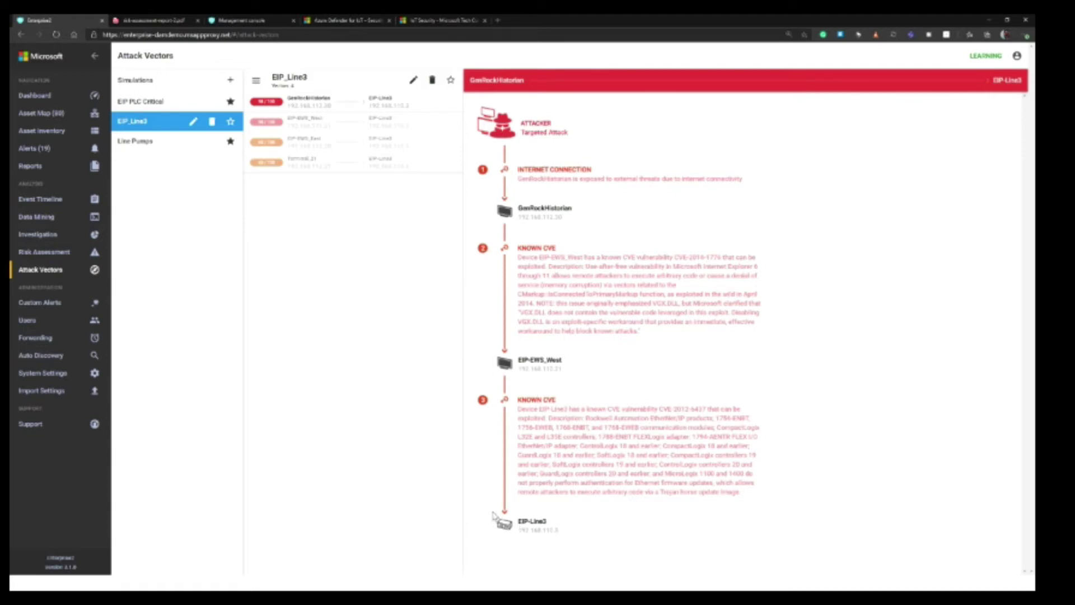
{"action": "left_click", "coordinate": [317, 124]}
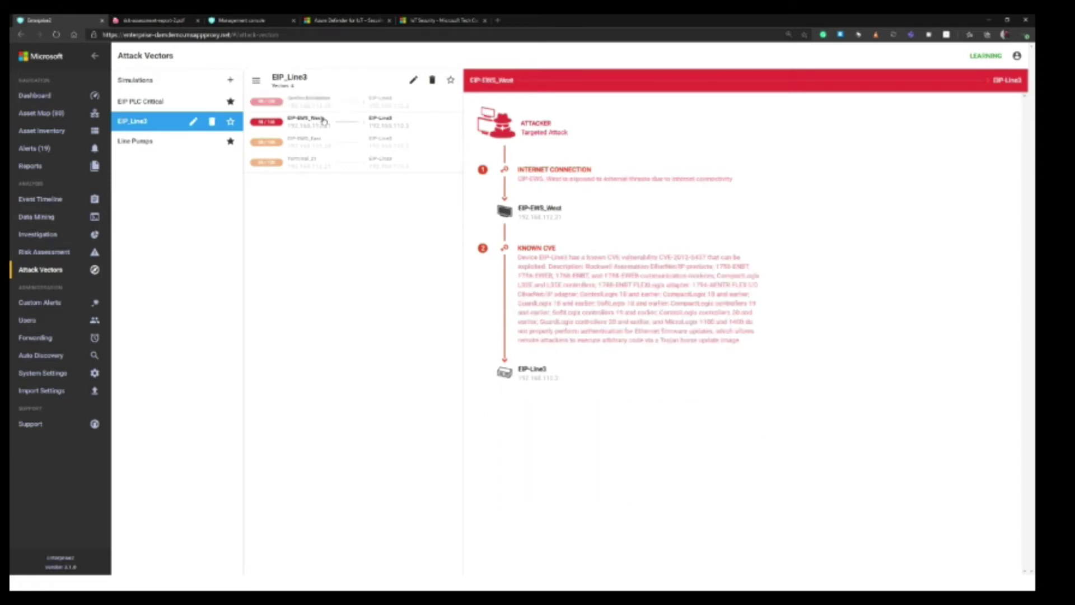
{"action": "left_click", "coordinate": [300, 141]}
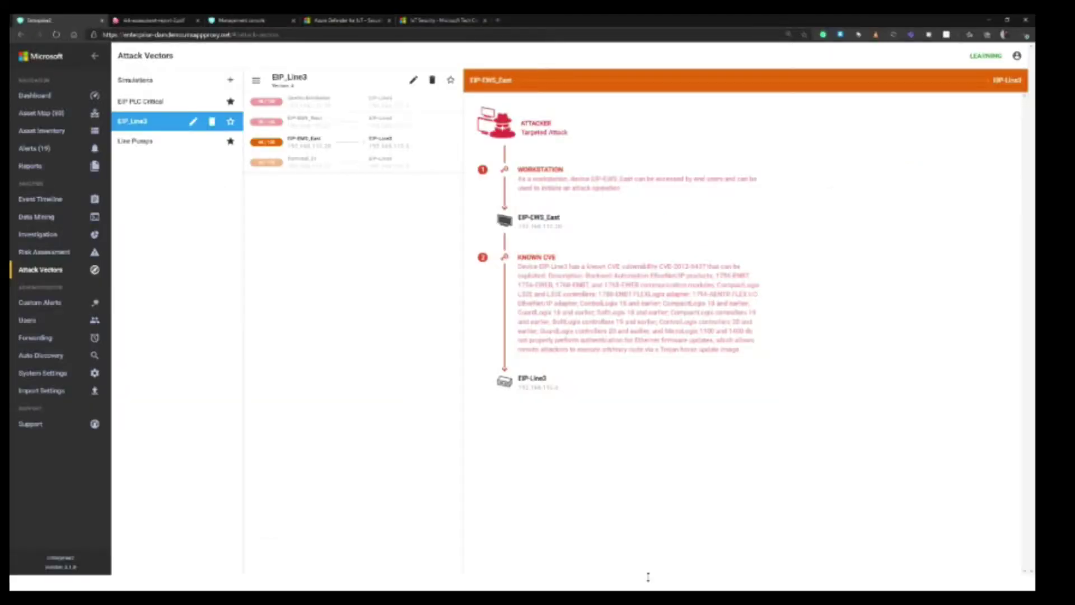
- Open the Port Scan Detected alert from the alerts list and review its surrounding events in the Event Timeline
{"action": "left_click", "coordinate": [69, 149]}
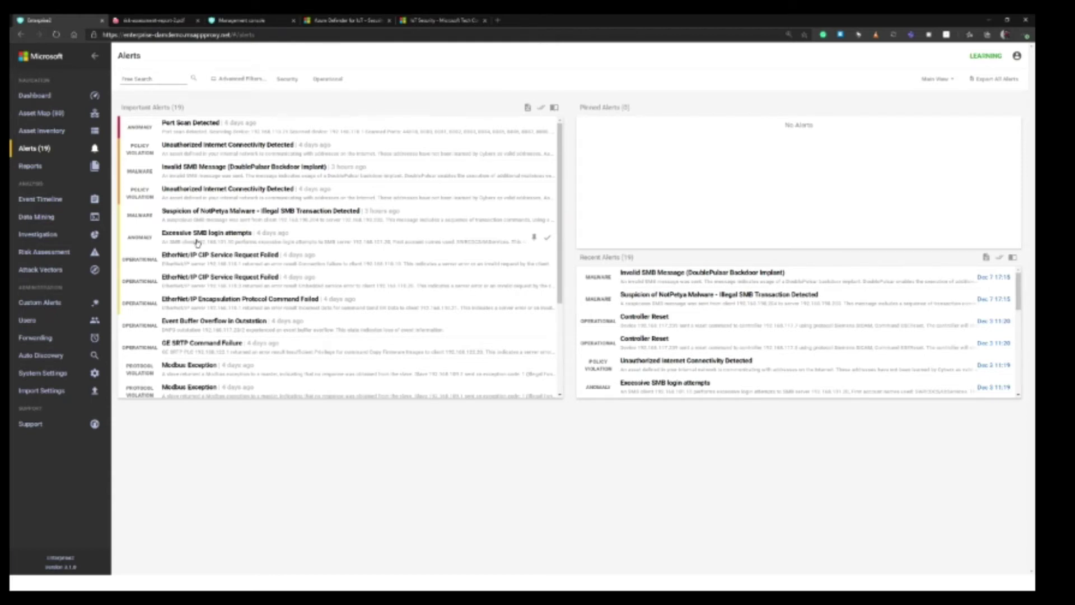
{"action": "left_click", "coordinate": [204, 132]}
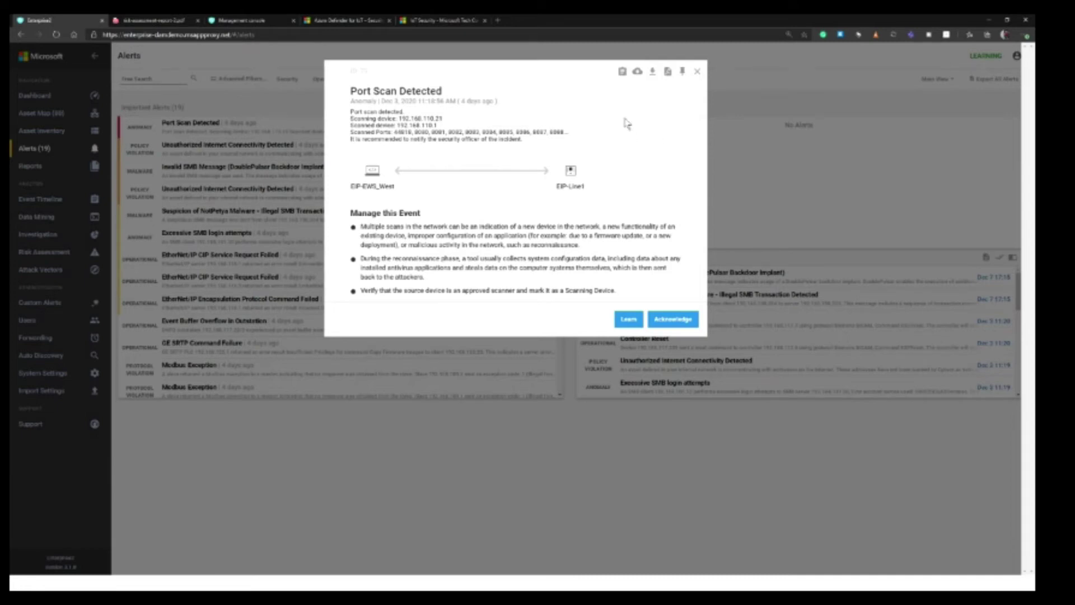
{"action": "left_click", "coordinate": [621, 73]}
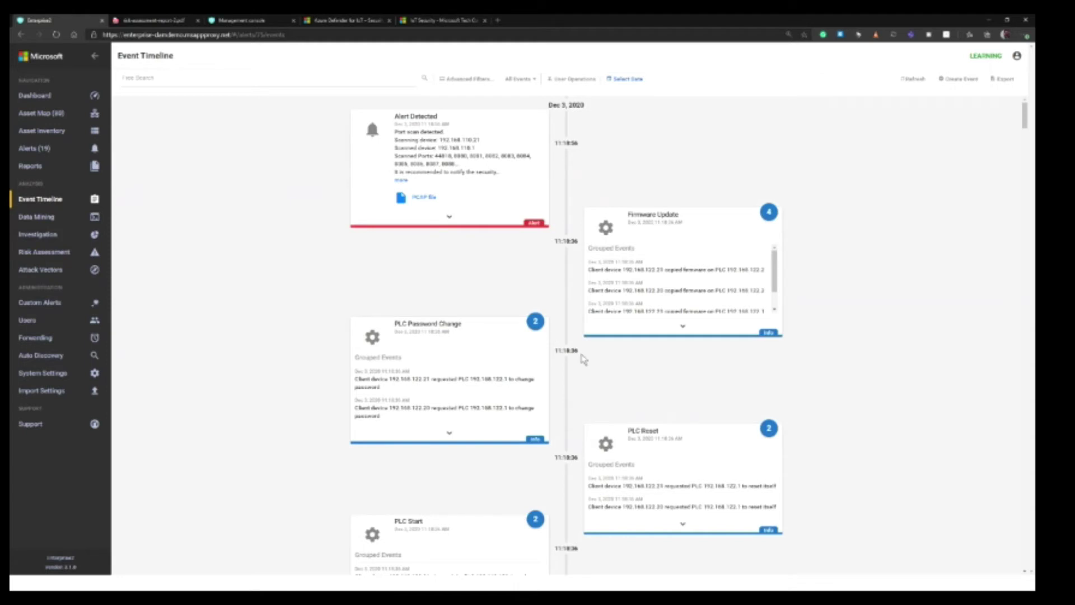
{"action": "scroll", "coordinate": [584, 358], "scroll_direction": "down", "scroll_amount": 8}
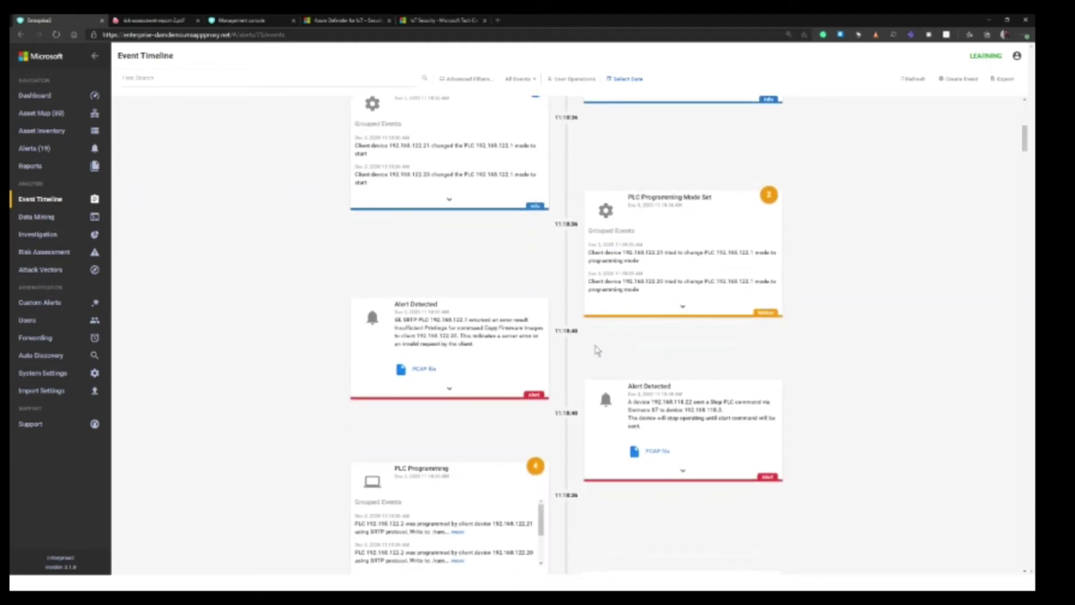
{"action": "scroll", "coordinate": [547, 468], "scroll_direction": "up", "scroll_amount": 5}
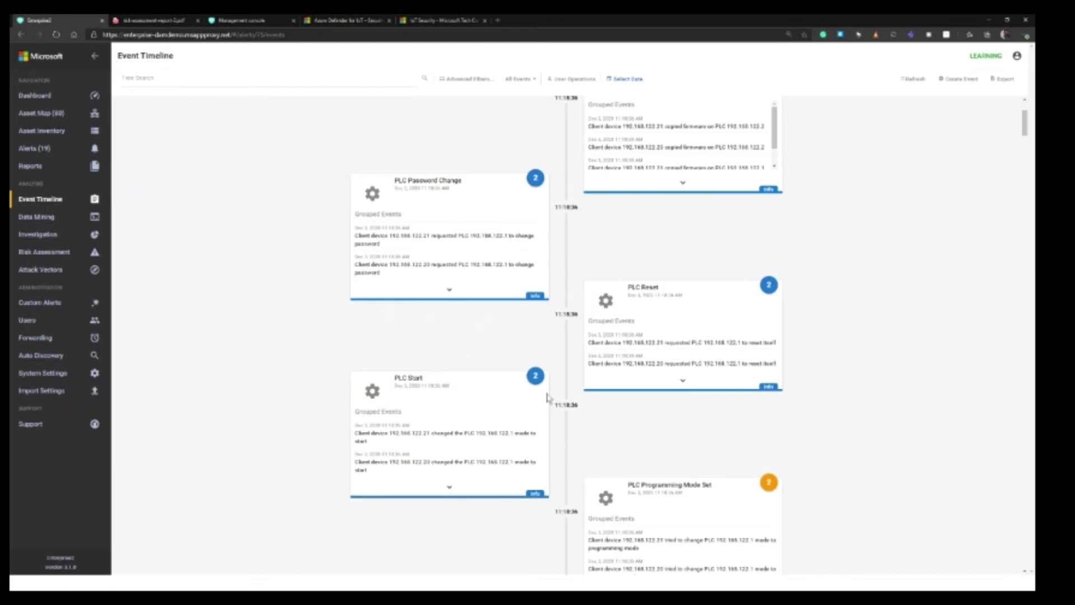
{"action": "scroll", "coordinate": [595, 511], "scroll_direction": "down", "scroll_amount": 8}
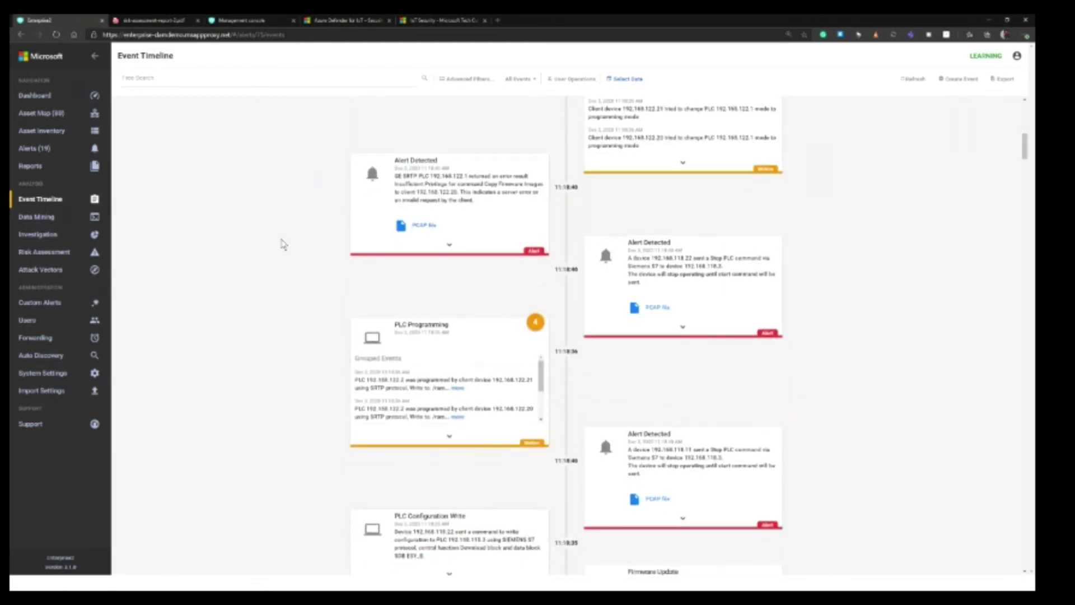
- Return to the alerts list and read the details of the Suspicion of NotPetya Malware alert, closing it when done
{"action": "left_click", "coordinate": [77, 150]}
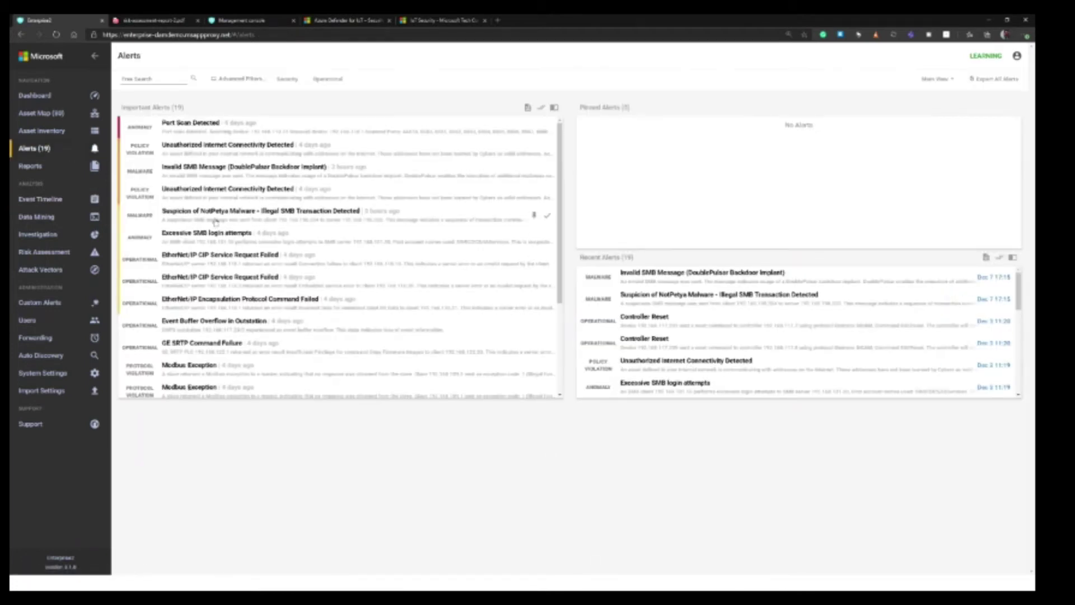
{"action": "mouse_move", "coordinate": [218, 217]}
{"action": "left_click", "coordinate": [226, 213]}
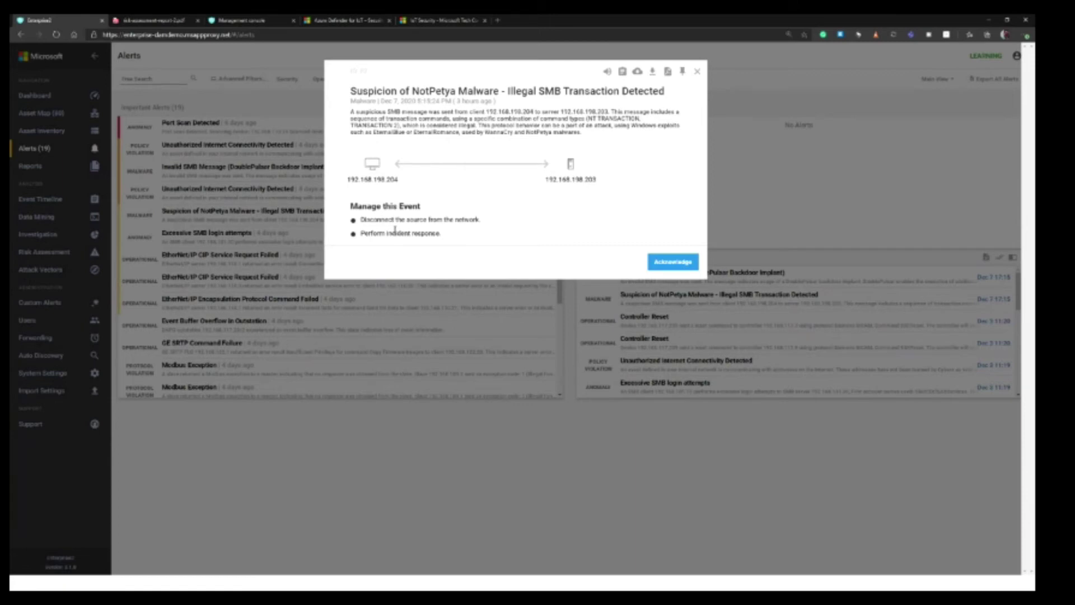
{"action": "left_click", "coordinate": [697, 73]}
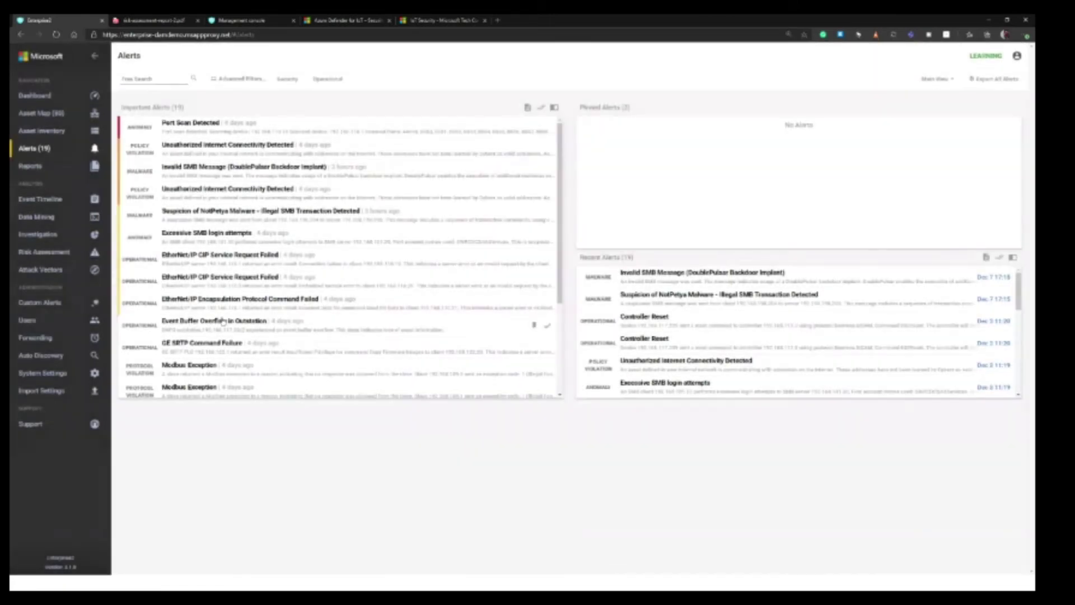
- Find the S7 Stop PLC Command alert for device 192.168.118.11, read its details and open its Event Timeline
{"action": "scroll", "coordinate": [245, 327], "scroll_direction": "down", "scroll_amount": 3}
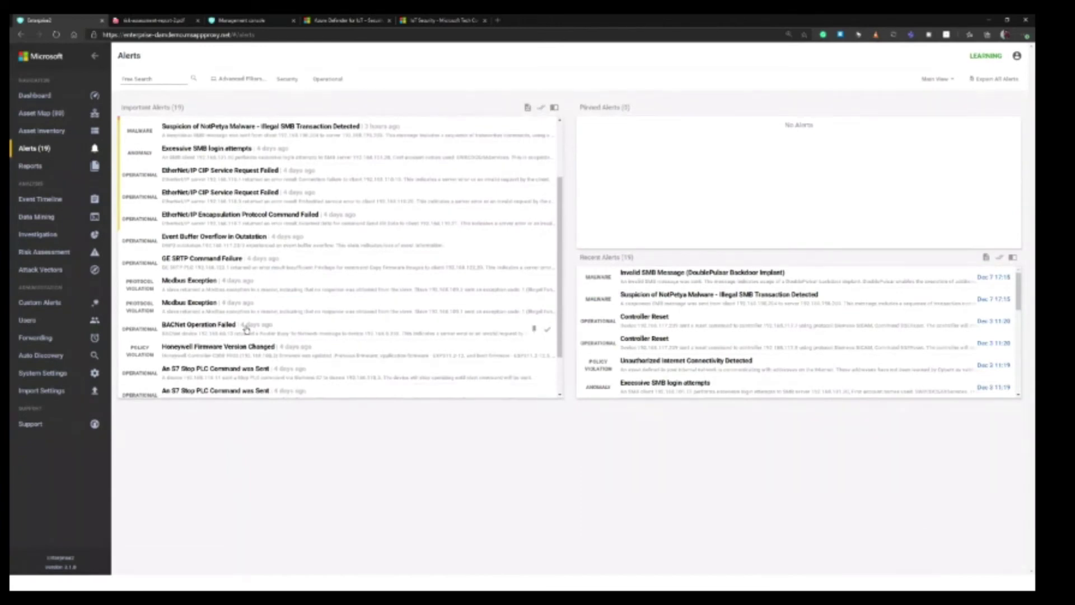
{"action": "mouse_move", "coordinate": [246, 327]}
{"action": "scroll", "coordinate": [286, 347], "scroll_direction": "down", "scroll_amount": 1}
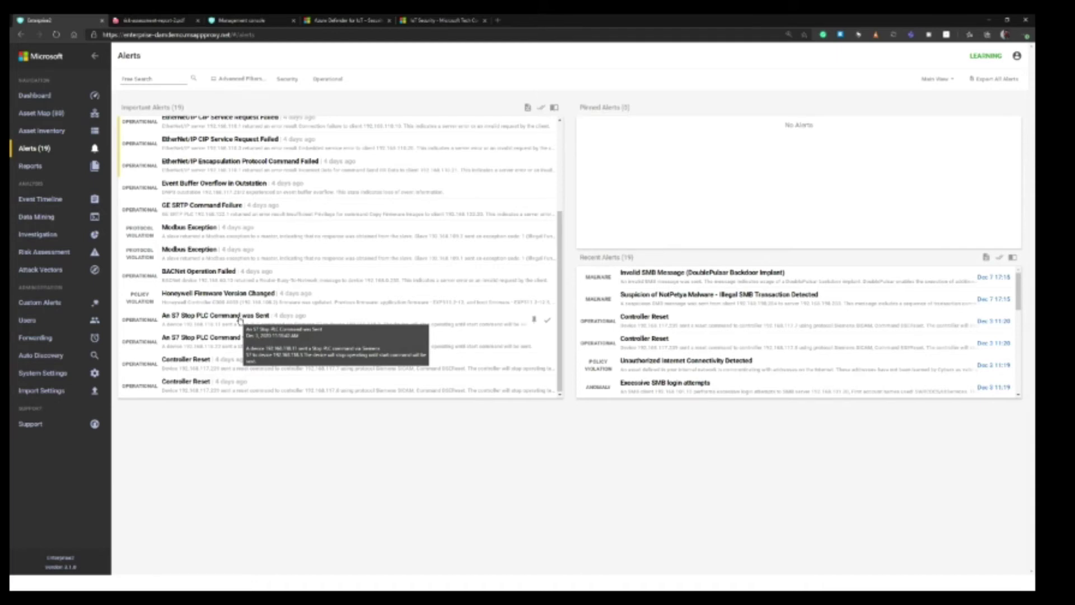
{"action": "left_click", "coordinate": [188, 319]}
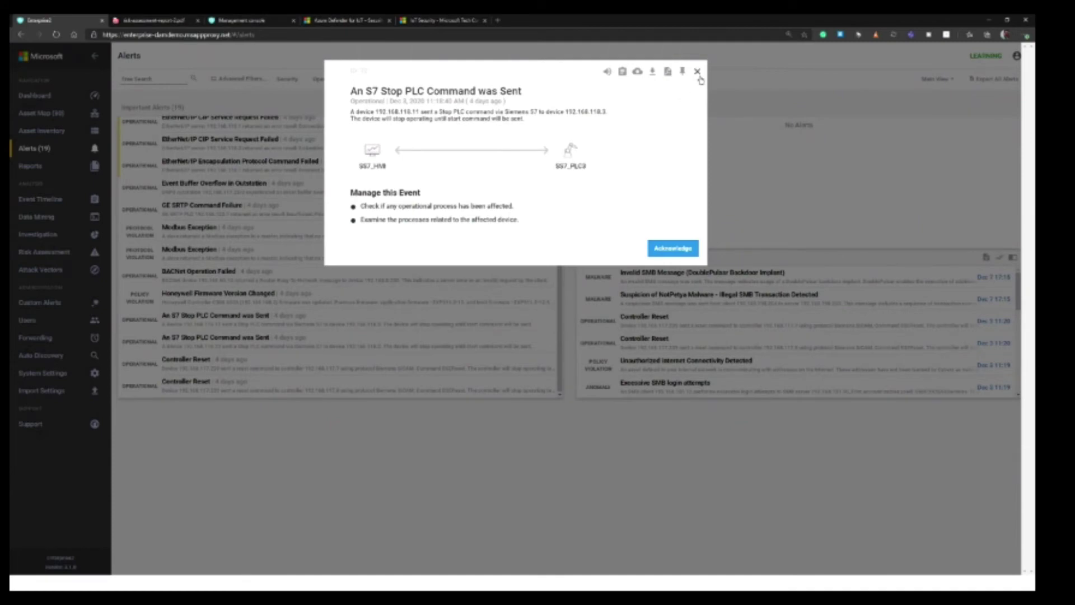
{"action": "left_click", "coordinate": [621, 73]}
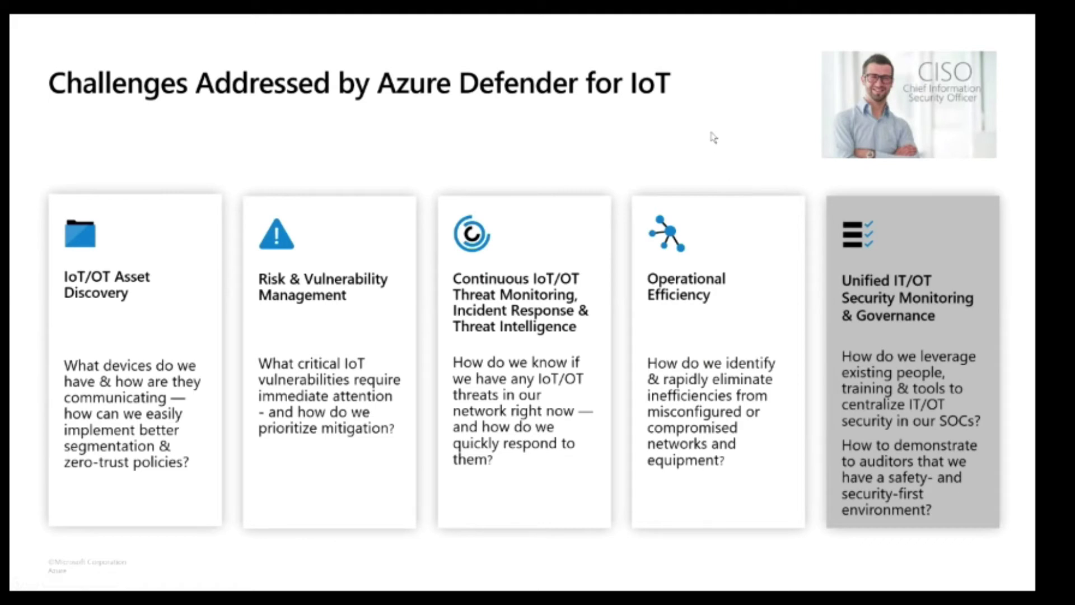
- Switch back to the sensor console, open the Risk Assessment page and bring up the risk-assessment-report-2.pdf report
{"action": "key", "text": "alt+Tab"}
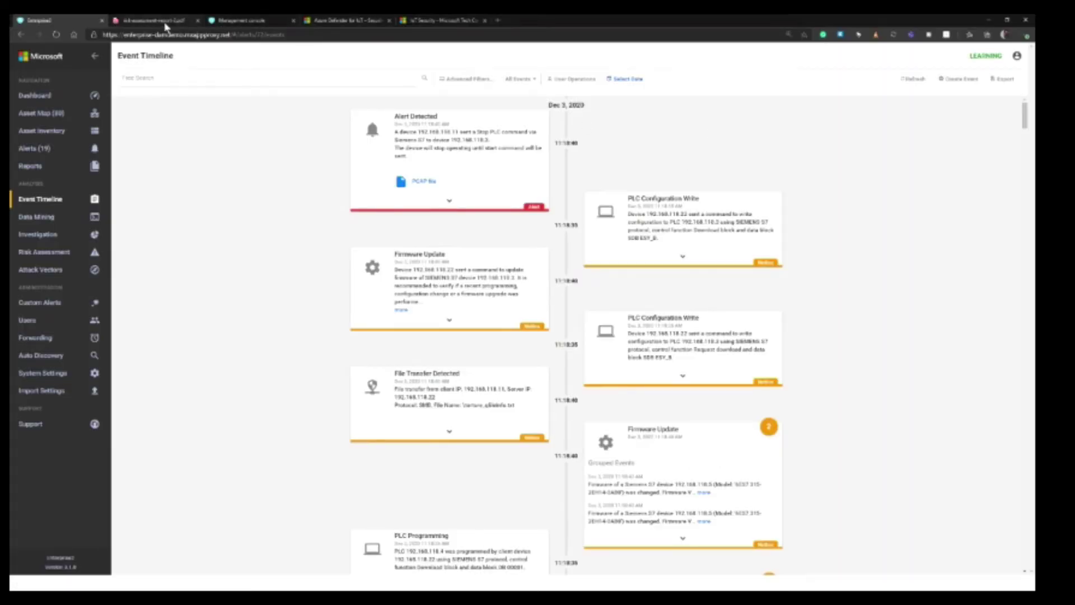
{"action": "left_click", "coordinate": [68, 253]}
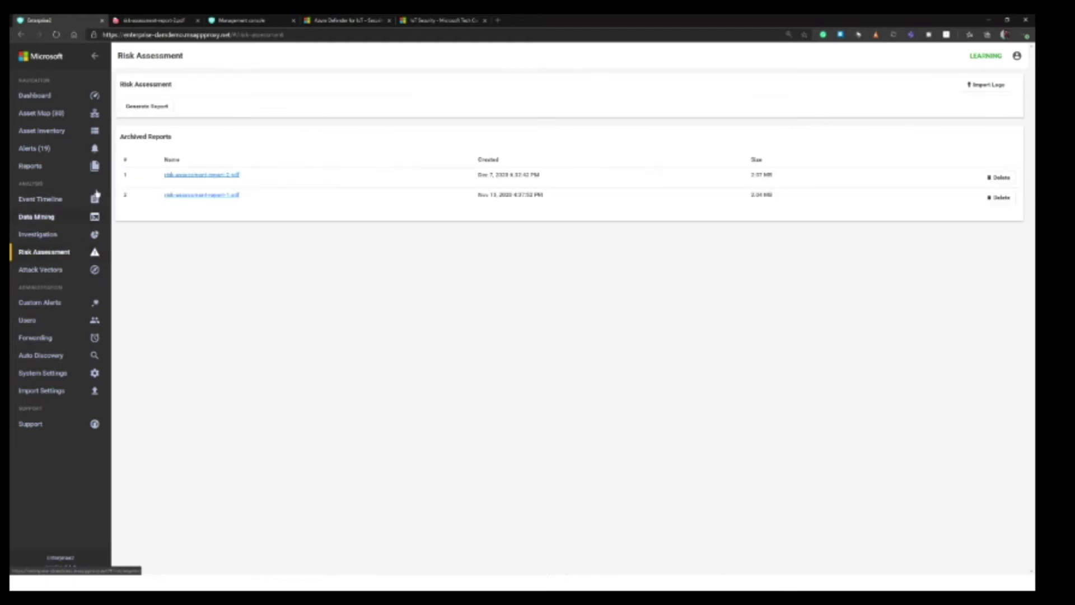
{"action": "left_click", "coordinate": [156, 23]}
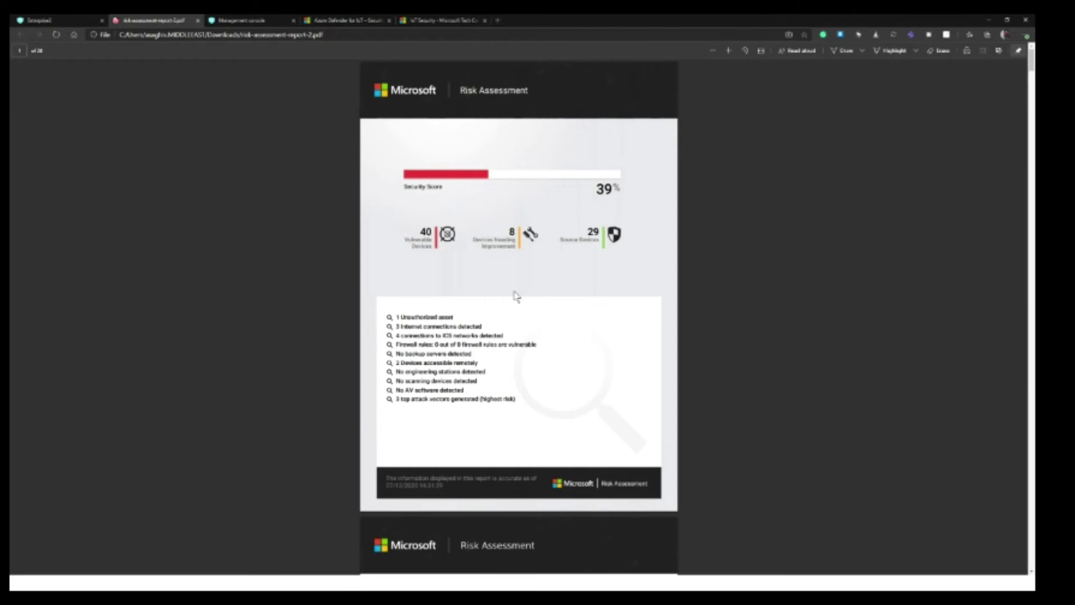
- Skim the risk assessment report from the security score and Executive Summary through the vulnerable devices to page 14
{"action": "scroll", "coordinate": [517, 297], "scroll_direction": "down", "scroll_amount": 5}
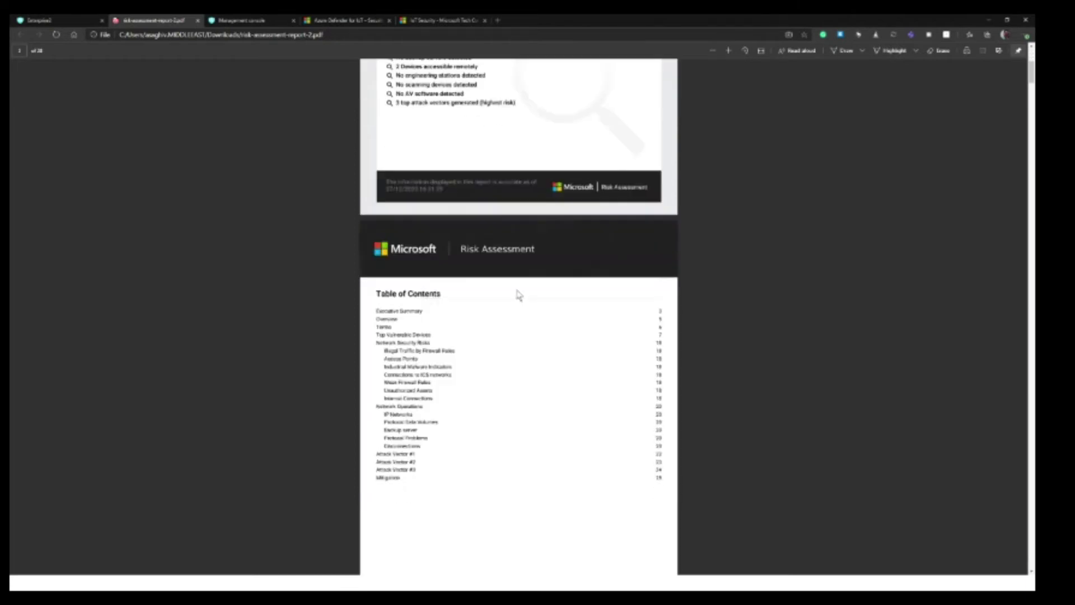
{"action": "scroll", "coordinate": [519, 295], "scroll_direction": "down", "scroll_amount": 15}
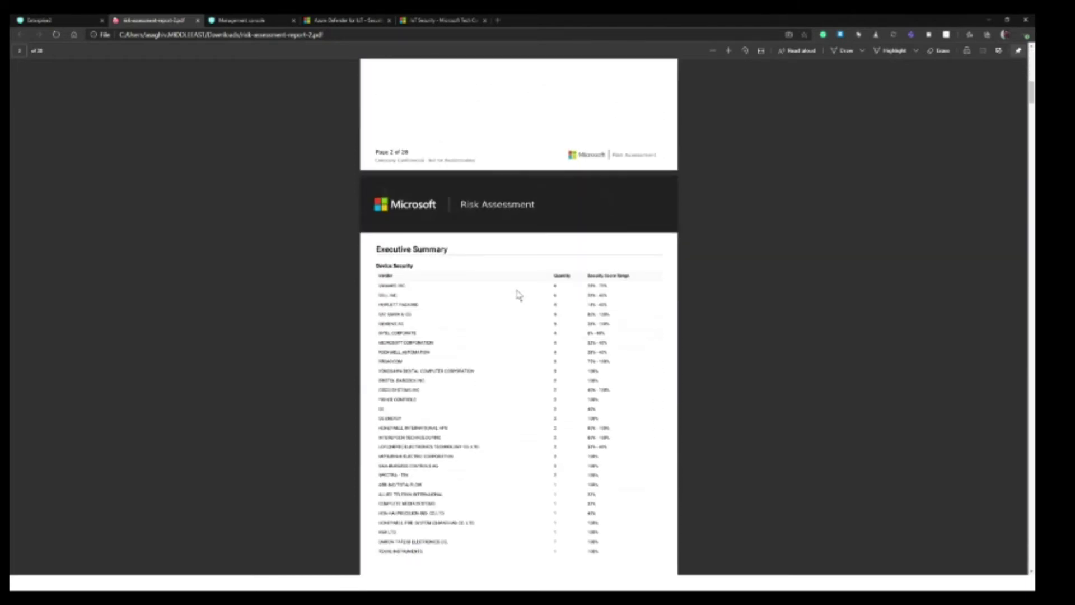
{"action": "scroll", "coordinate": [519, 295], "scroll_direction": "down", "scroll_amount": 18}
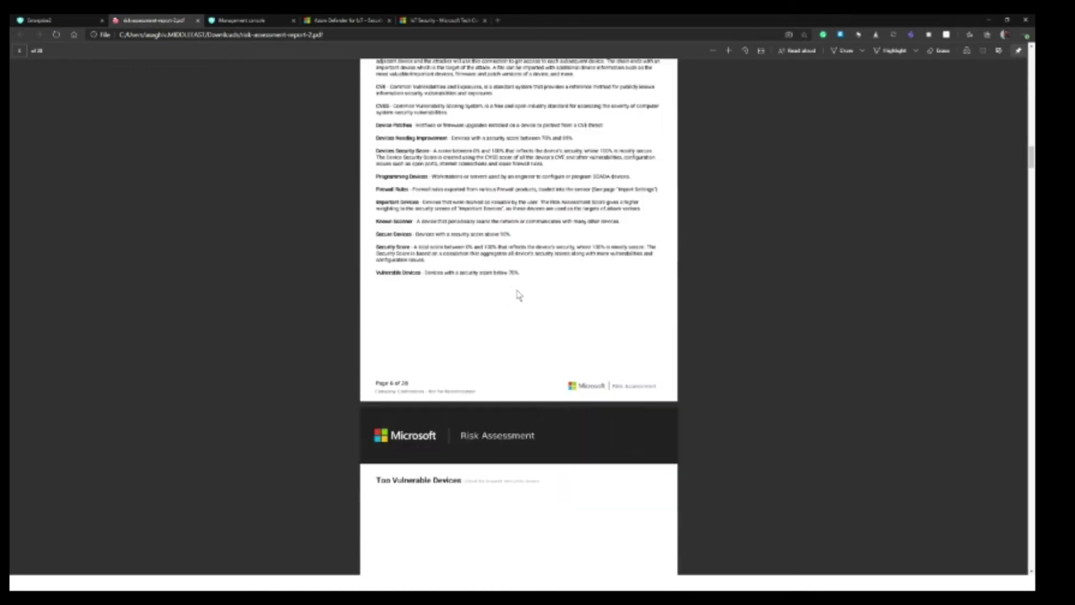
{"action": "scroll", "coordinate": [519, 295], "scroll_direction": "down", "scroll_amount": 20}
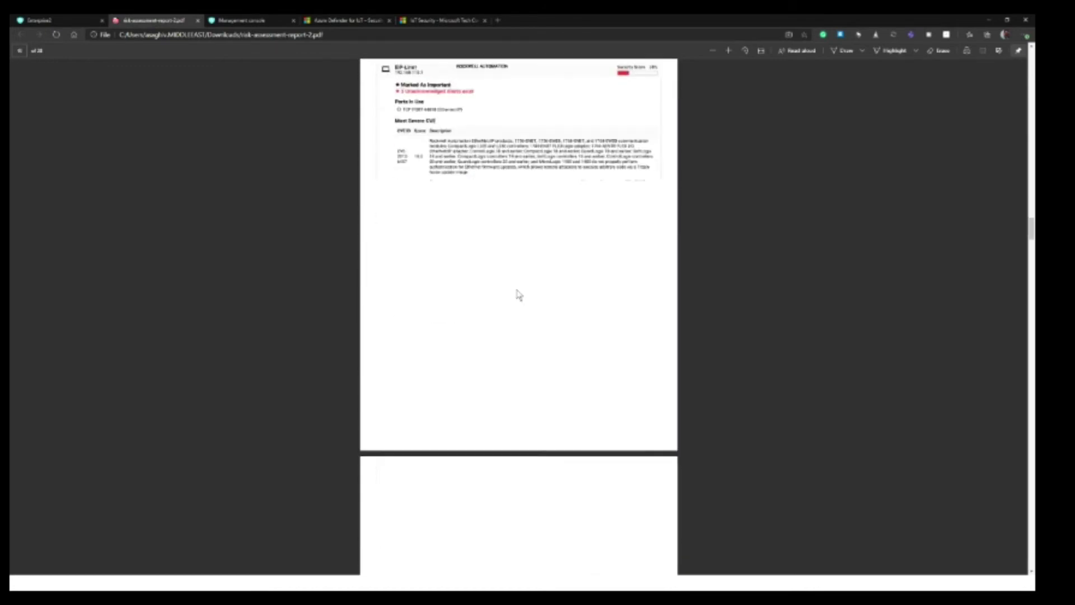
{"action": "scroll", "coordinate": [519, 295], "scroll_direction": "up", "scroll_amount": 3}
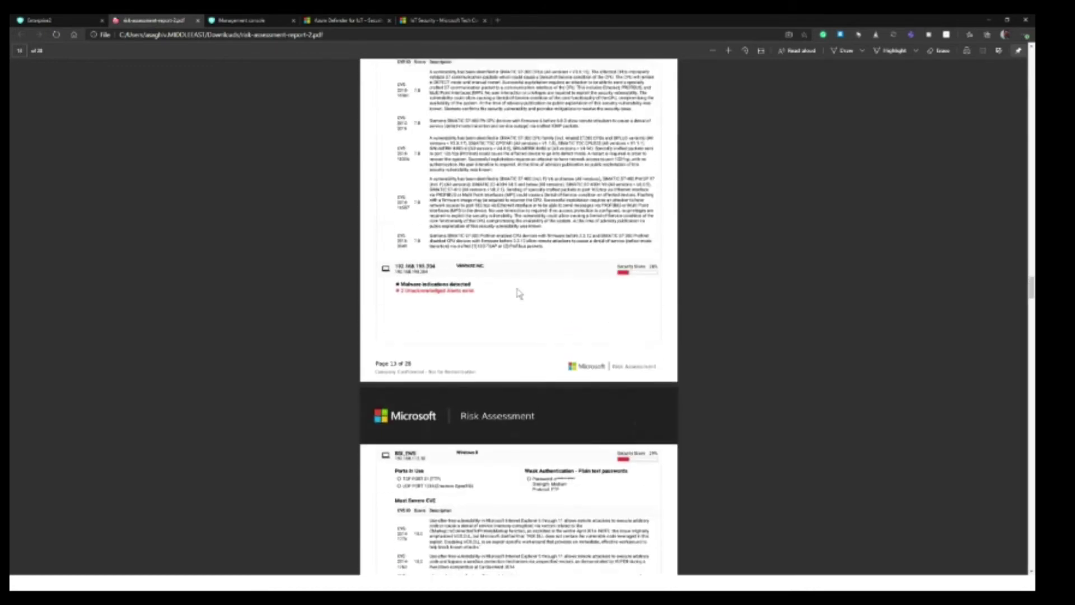
{"action": "scroll", "coordinate": [519, 295], "scroll_direction": "down", "scroll_amount": 6}
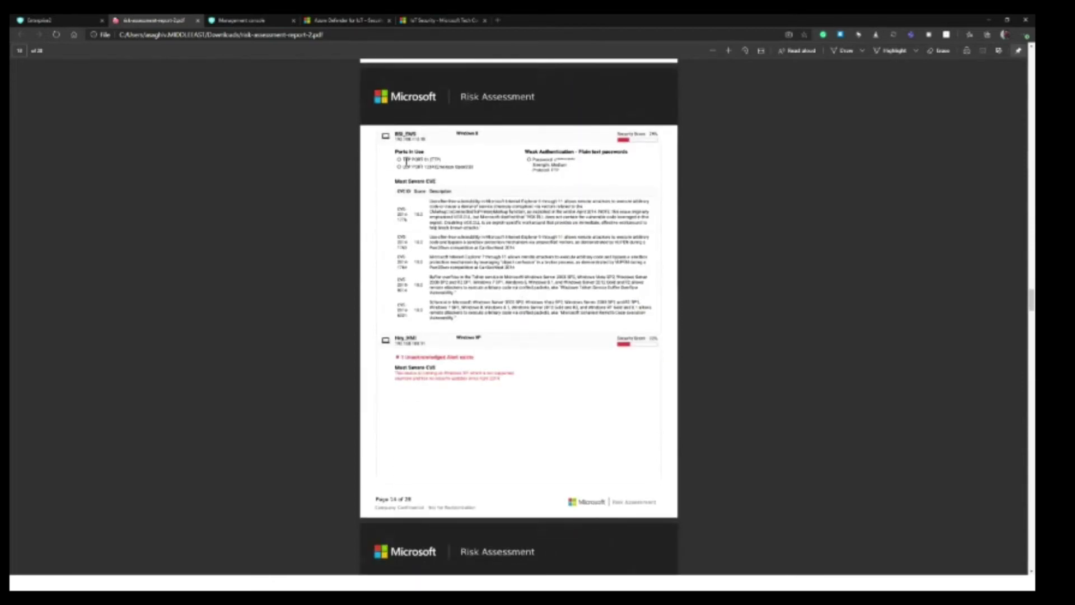
- Examine the ports in use, weak authentication and most severe CVEs of the Windows 8 device on page 14
{"action": "left_click_drag", "start_coordinate": [413, 159], "coordinate": [449, 163]}
{"action": "left_click_drag", "start_coordinate": [528, 155], "coordinate": [574, 171]}
{"action": "left_click", "coordinate": [571, 169]}
{"action": "left_click_drag", "start_coordinate": [430, 200], "coordinate": [477, 259]}
{"action": "left_click", "coordinate": [477, 258]}
- Review Attack Vector #3 and the enlarged Mitigation list, covering firmware upgrades, antivirus installation, malware indicators and Internet connections
{"action": "scroll", "coordinate": [403, 331], "scroll_direction": "down", "scroll_amount": 20}
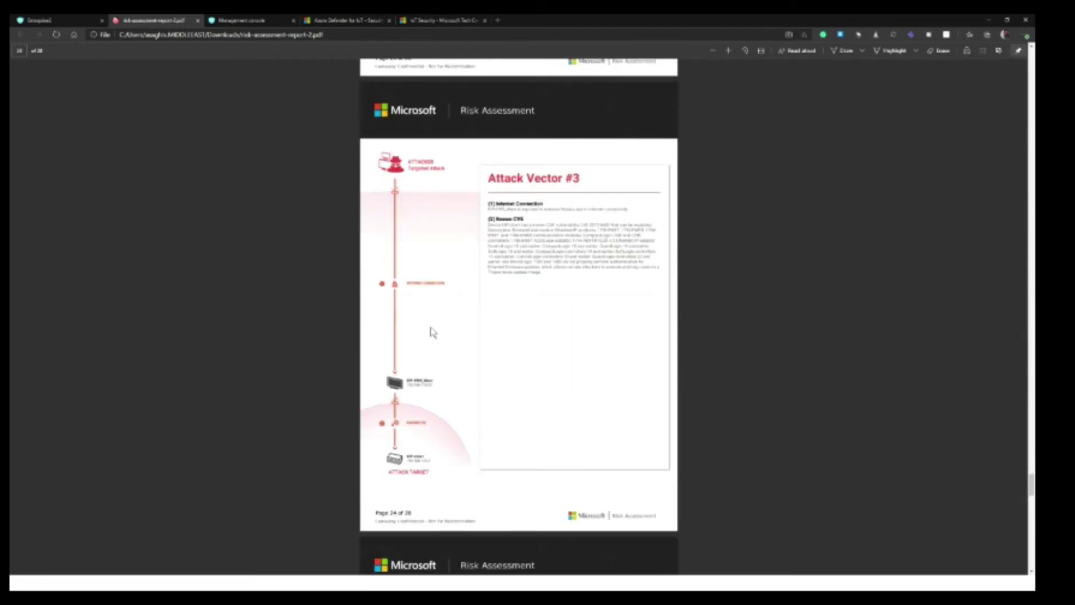
{"action": "scroll", "coordinate": [480, 292], "scroll_direction": "down", "scroll_amount": 5}
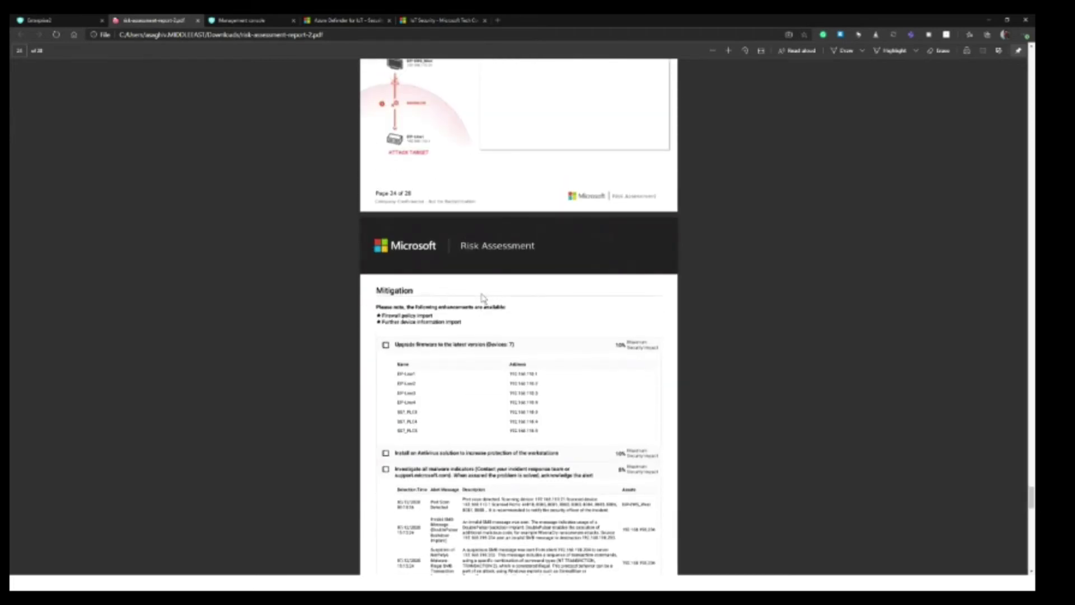
{"action": "scroll", "coordinate": [483, 297], "scroll_direction": "up", "scroll_amount": 5, "text": "ctrl"}
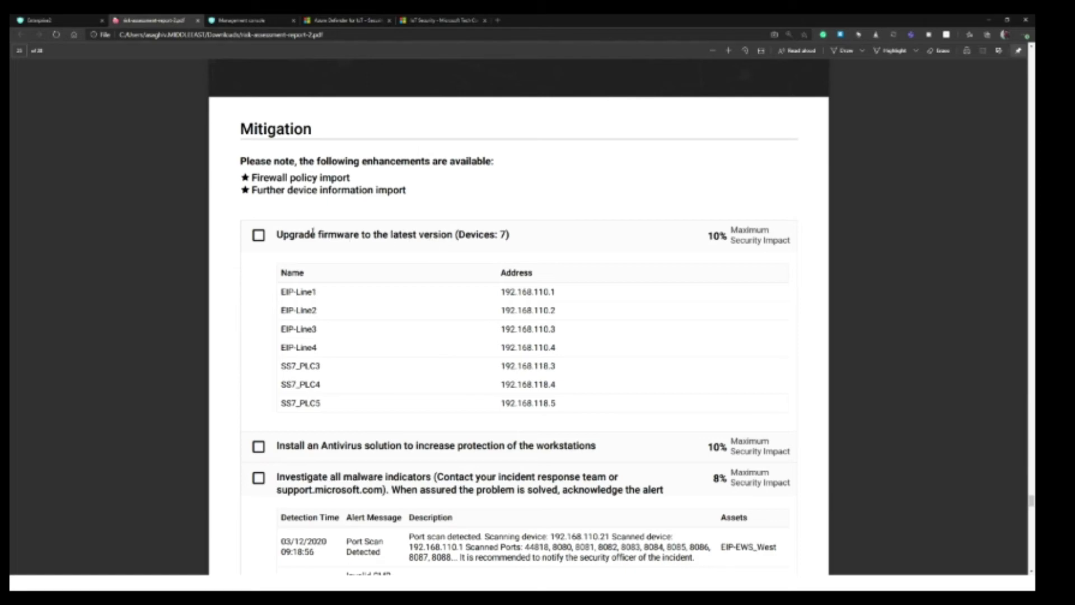
{"action": "left_click_drag", "start_coordinate": [290, 234], "coordinate": [498, 237]}
{"action": "left_click", "coordinate": [497, 237]}
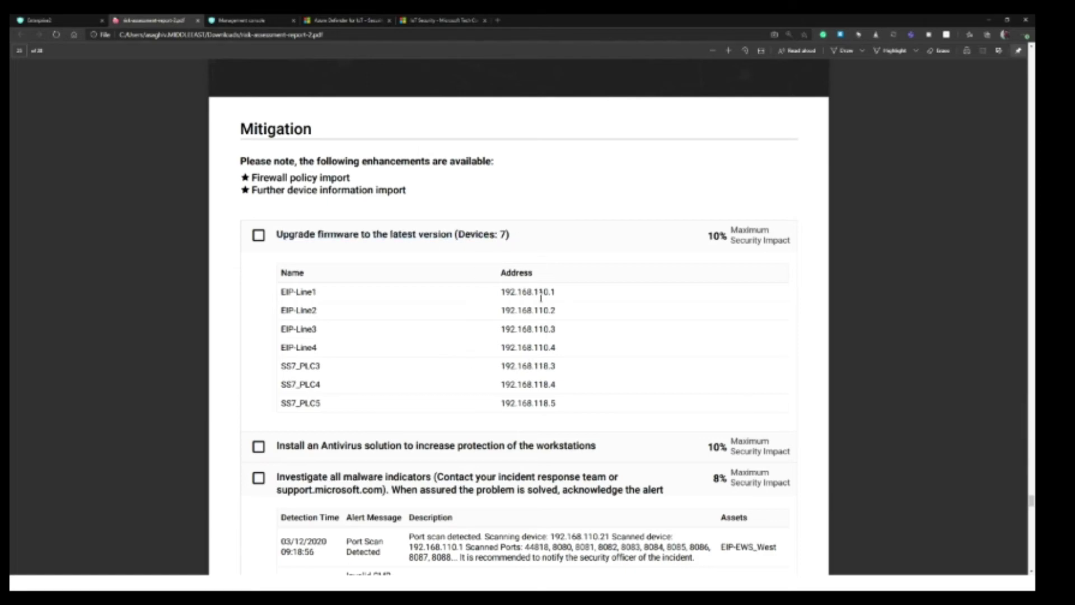
{"action": "scroll", "coordinate": [542, 303], "scroll_direction": "down", "scroll_amount": 3}
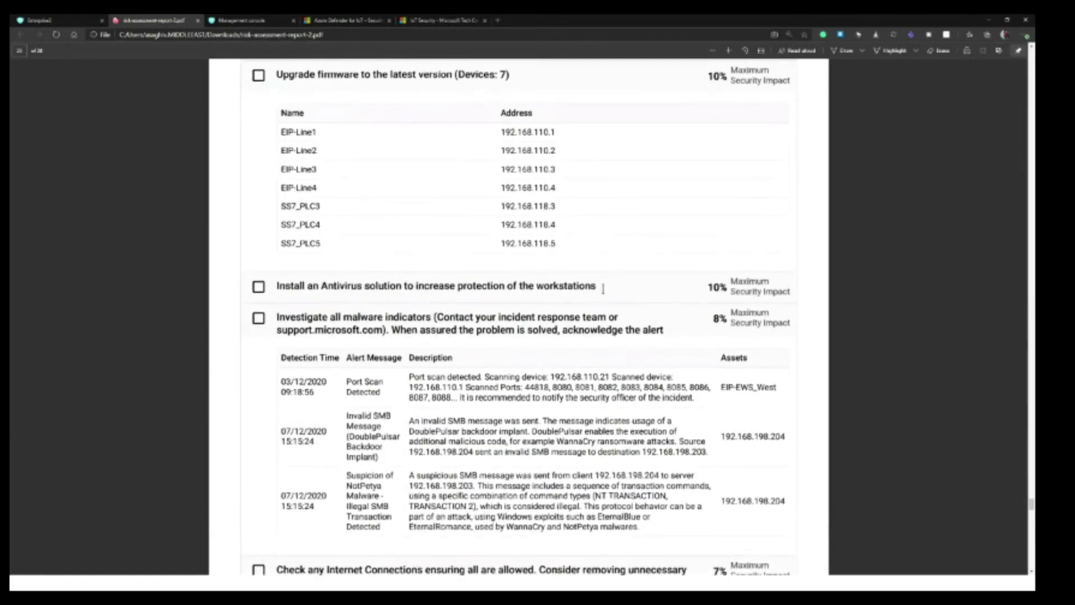
{"action": "scroll", "coordinate": [596, 290], "scroll_direction": "down", "scroll_amount": 2}
{"action": "scroll", "coordinate": [596, 289], "scroll_direction": "down", "scroll_amount": 1}
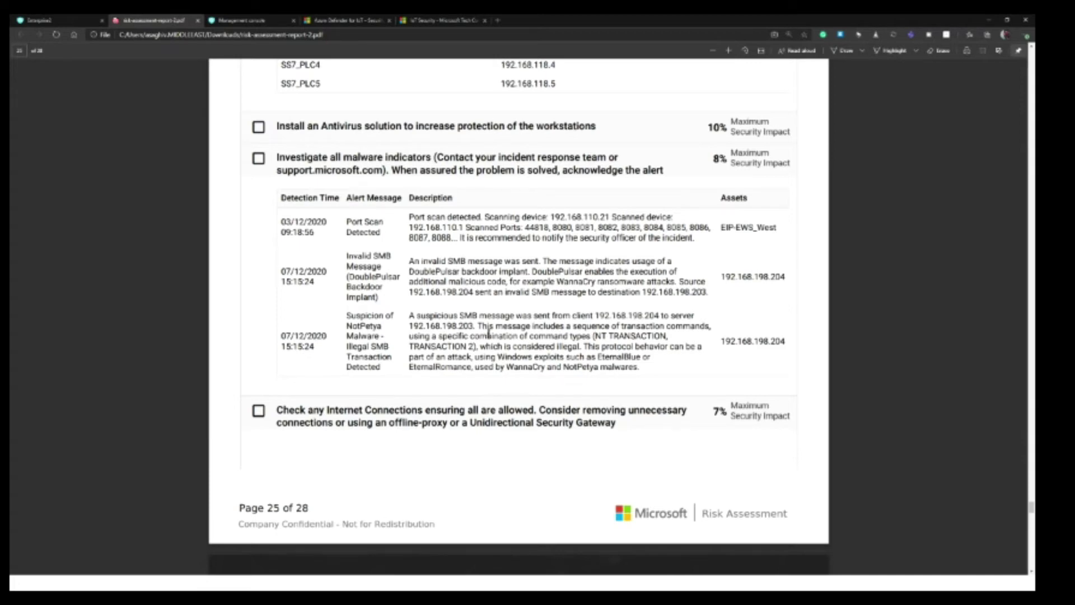
{"action": "scroll", "coordinate": [488, 333], "scroll_direction": "down", "scroll_amount": 3}
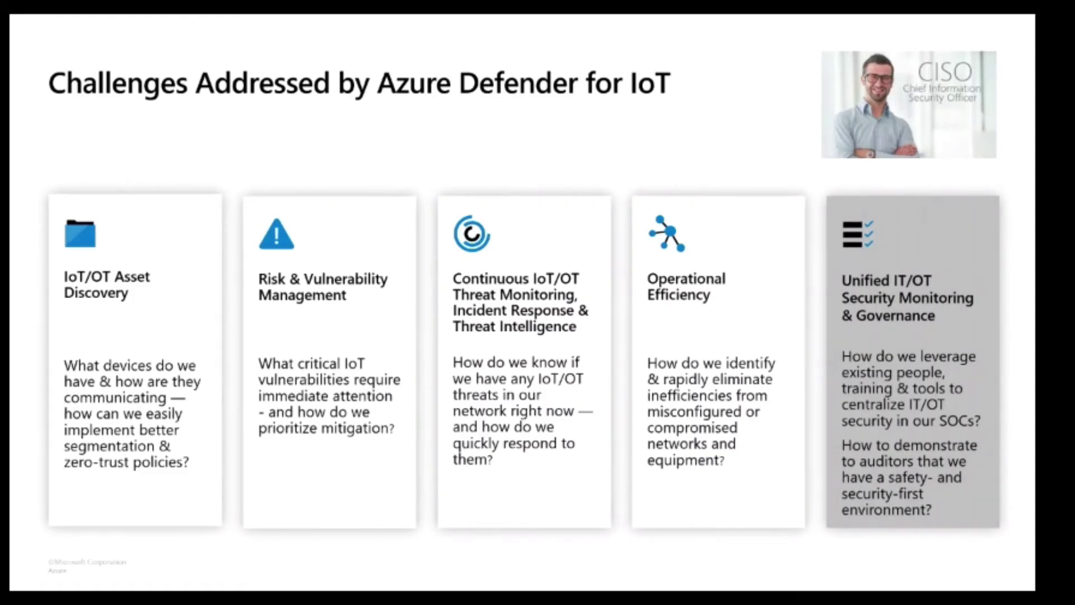
{"action": "key", "text": "Right"}
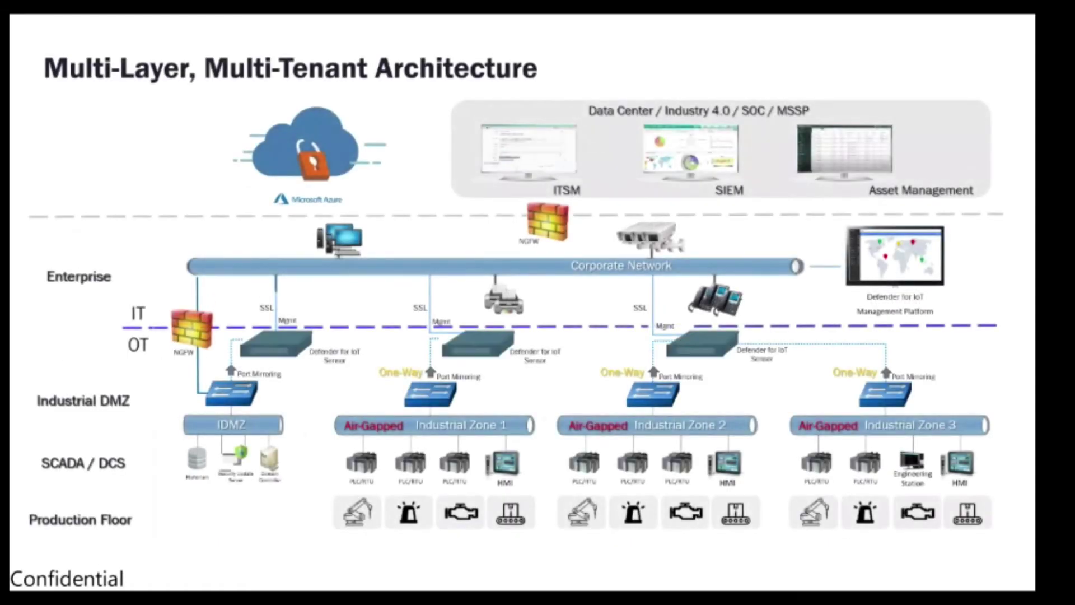
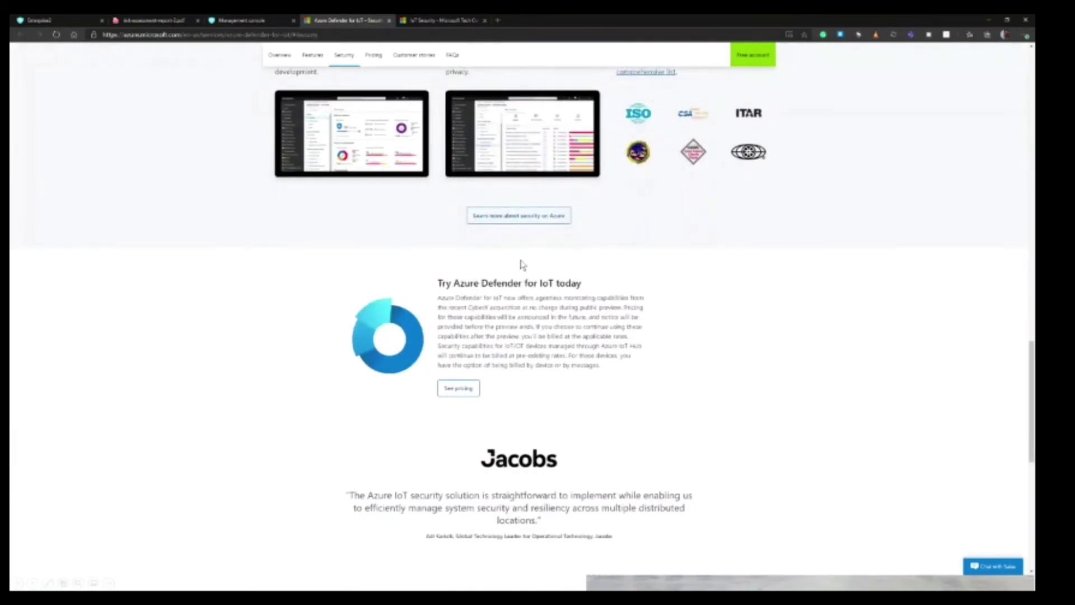
- Review the Azure Defender for IoT product page down to its frequently asked questions
{"action": "scroll", "coordinate": [642, 299], "scroll_direction": "down", "scroll_amount": 8}
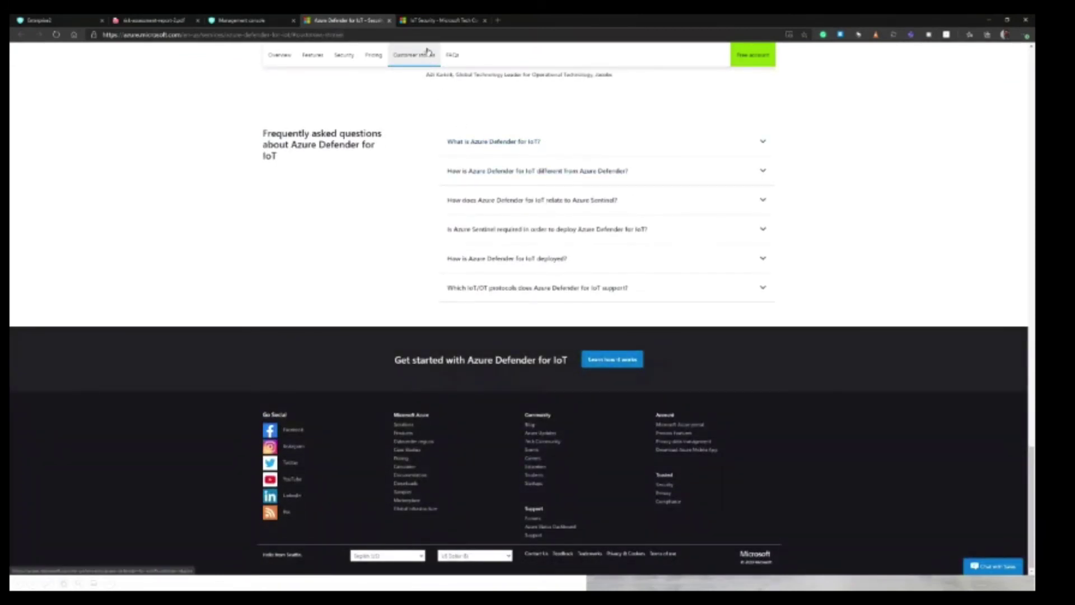
- Look through the latest discussions on the IoT Security Tech Community page
{"action": "left_click", "coordinate": [431, 25]}
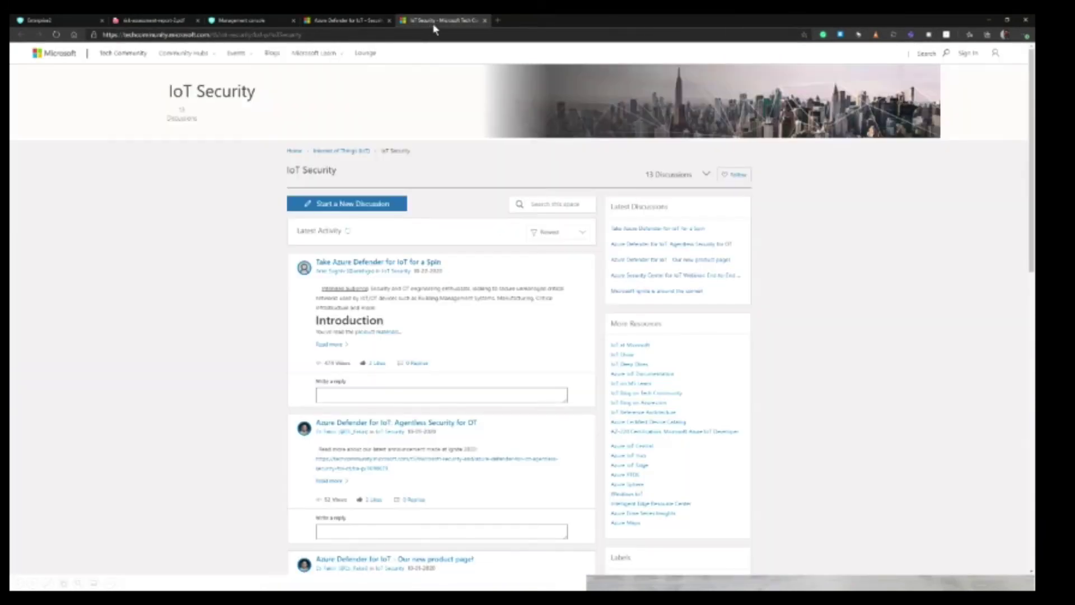
{"action": "scroll", "coordinate": [426, 197], "scroll_direction": "down", "scroll_amount": 3}
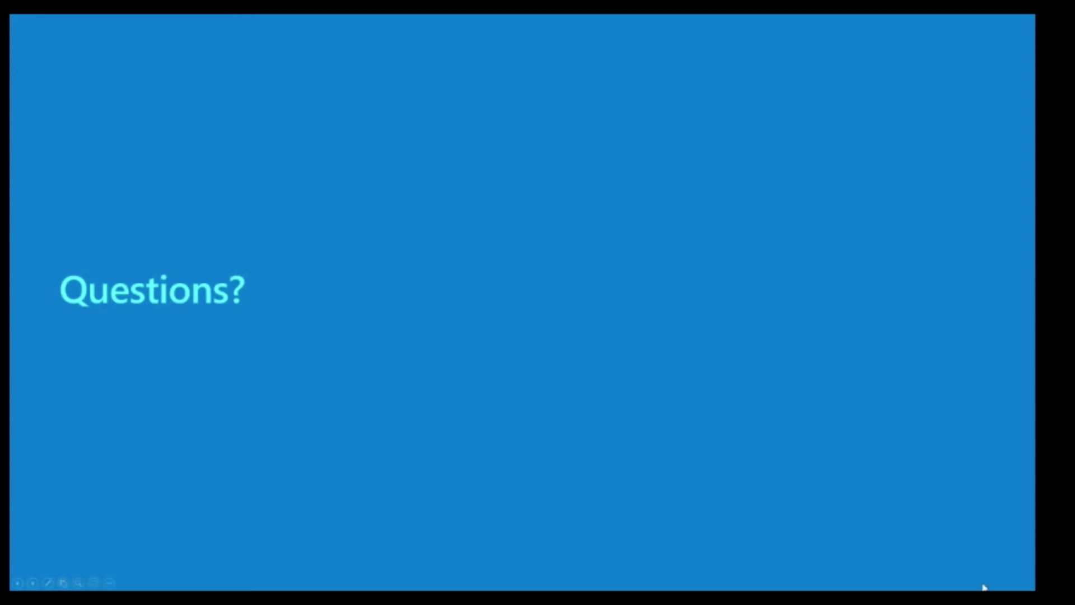
- Advance past the Questions and Thank you slides, ending the PowerPoint slide show and discarding the ink annotations
{"action": "left_click", "coordinate": [915, 569]}
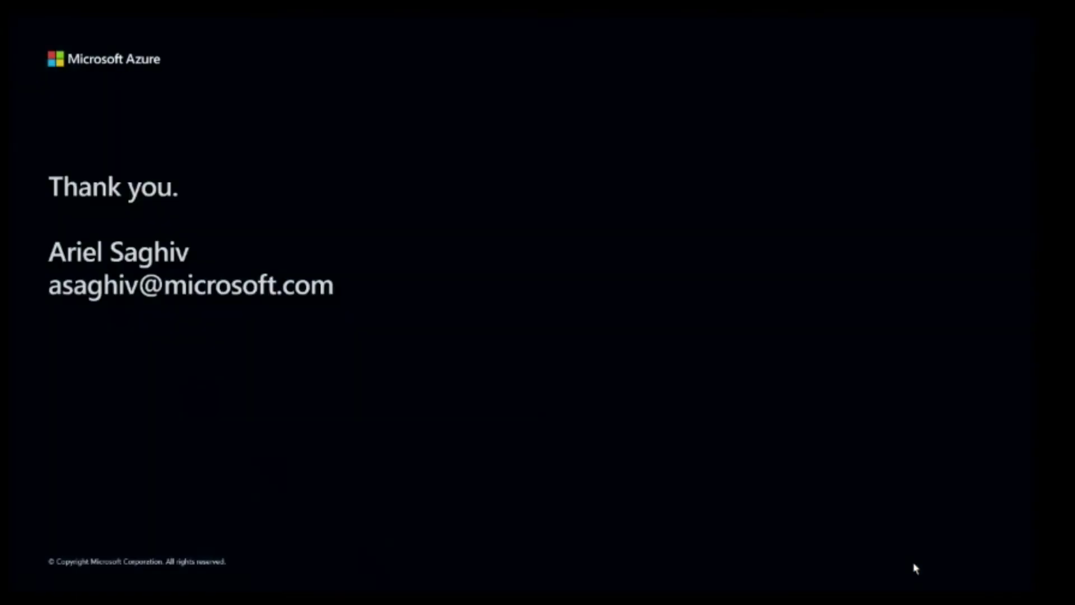
{"action": "left_click", "coordinate": [922, 535]}
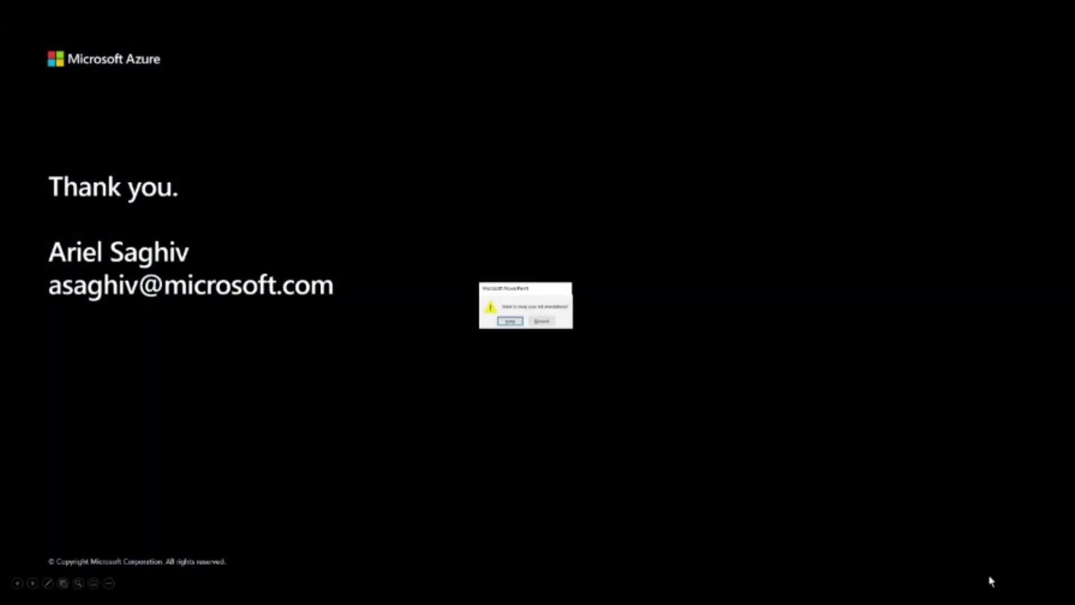
{"action": "left_click", "coordinate": [546, 322]}
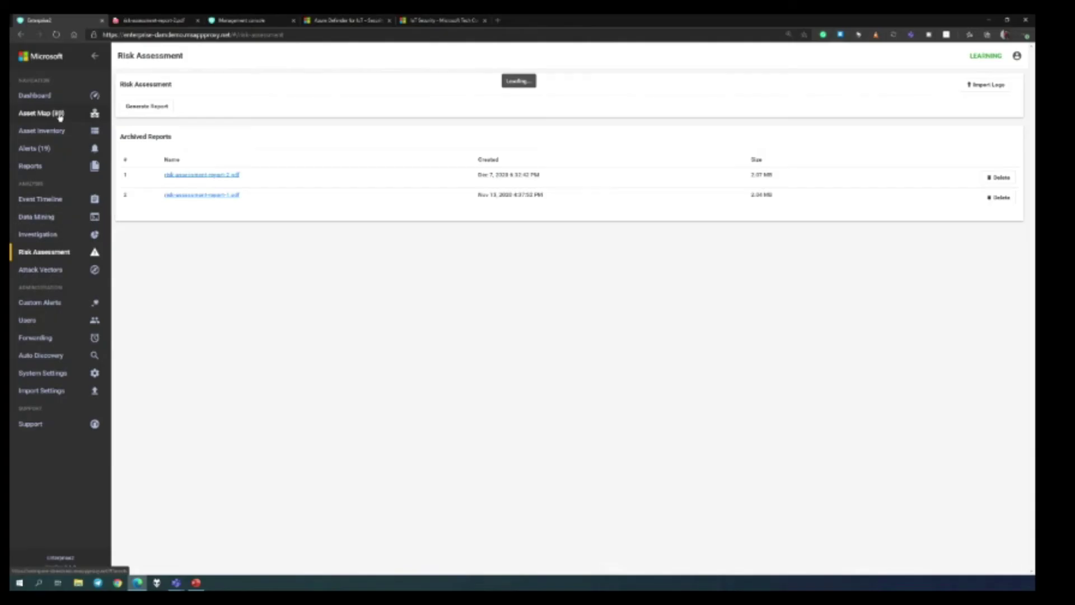
- Examine the PLC assets and their connections up close on the sensor's Asset Map
{"action": "left_click", "coordinate": [60, 114]}
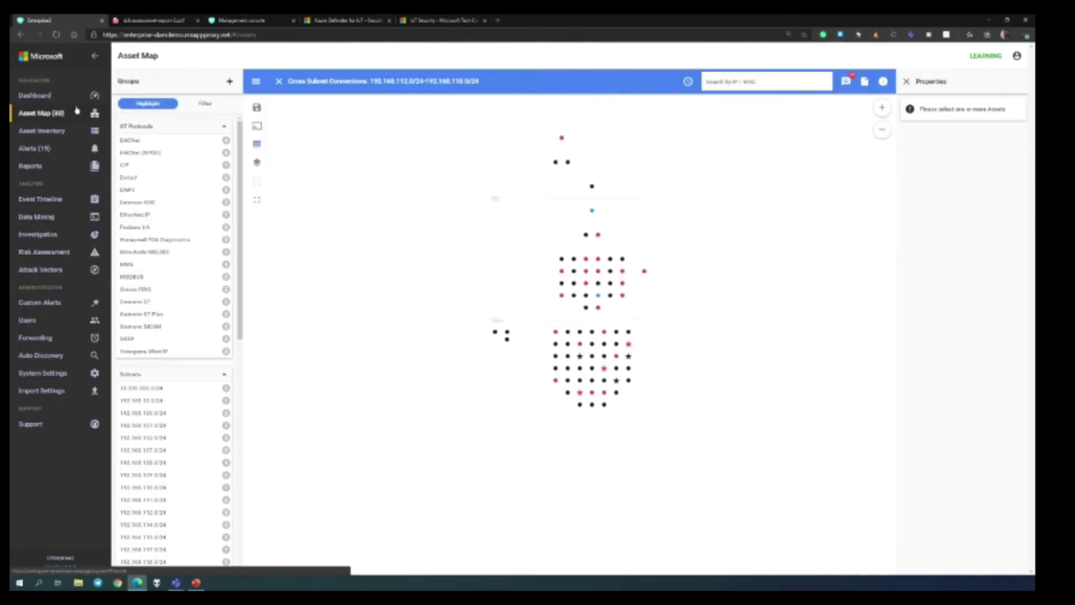
{"action": "scroll", "coordinate": [583, 408], "scroll_direction": "up", "scroll_amount": 5}
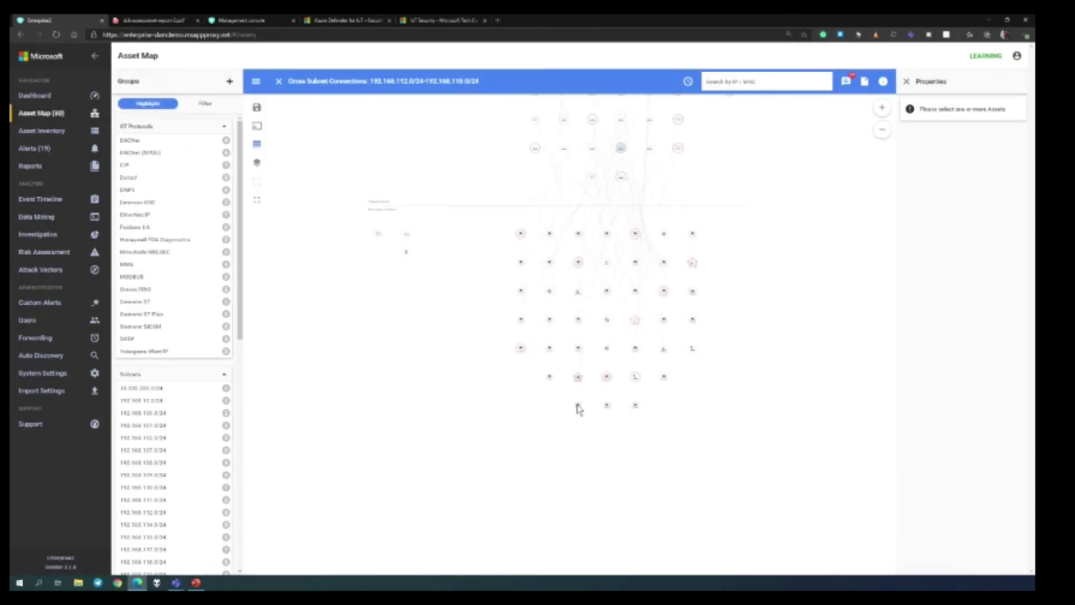
{"action": "scroll", "coordinate": [569, 384], "scroll_direction": "up", "scroll_amount": 1}
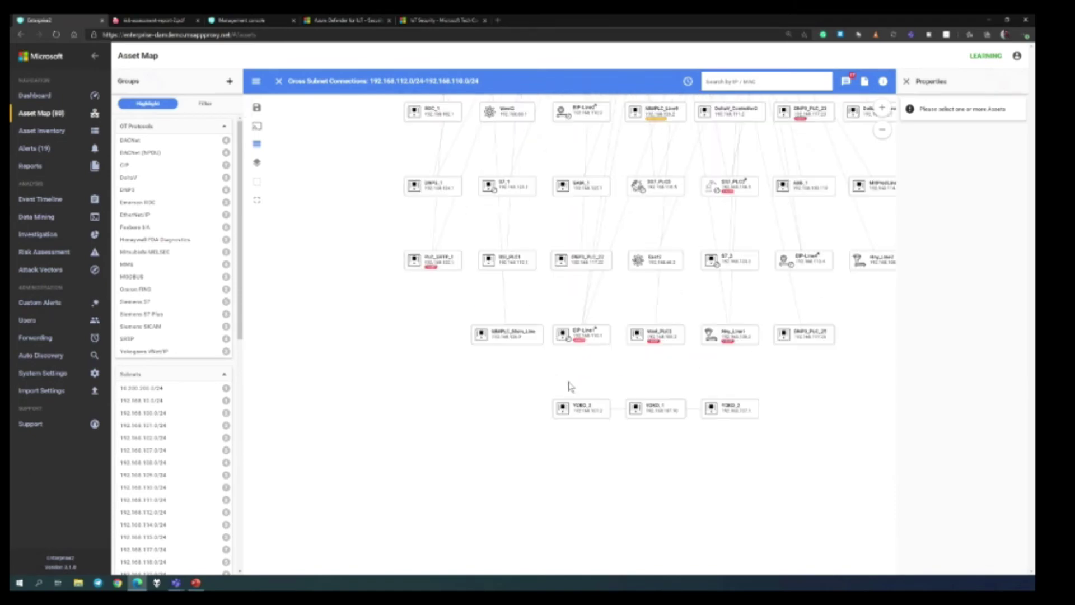
{"action": "left_click_drag", "start_coordinate": [623, 309], "coordinate": [554, 408]}
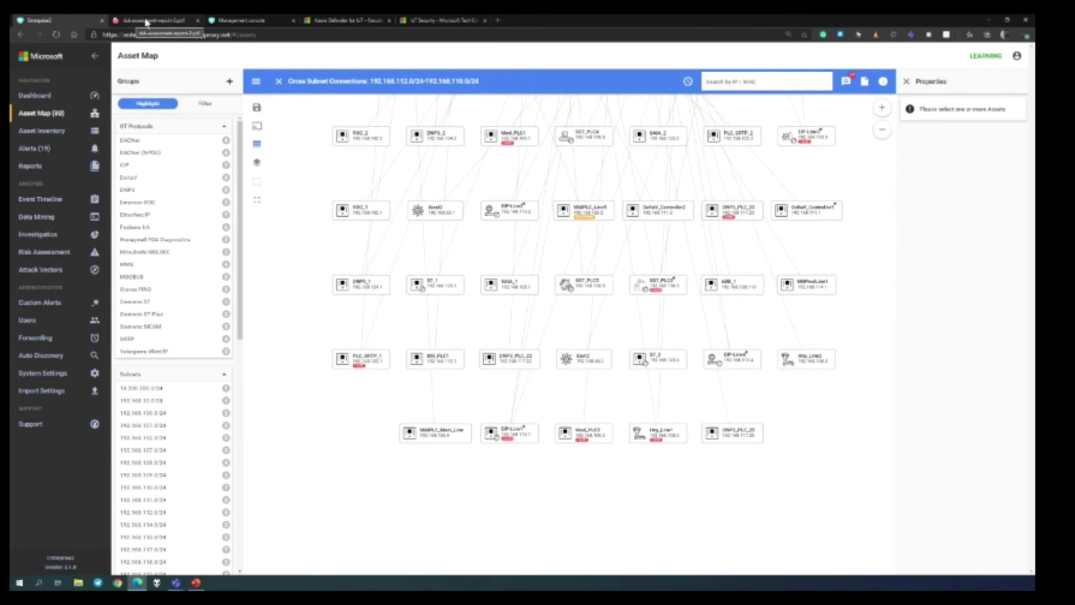
- Check the Risk Assessment archive, then review the security score and key findings on the first page of risk-assessment-report-2.pdf
{"action": "left_click", "coordinate": [62, 258]}
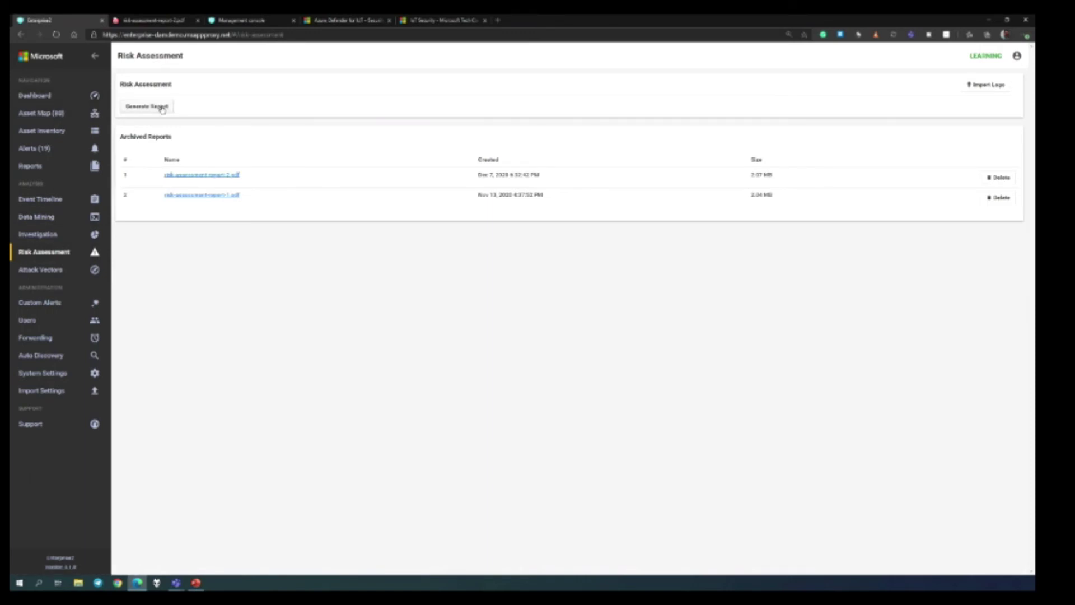
{"action": "left_click", "coordinate": [155, 22]}
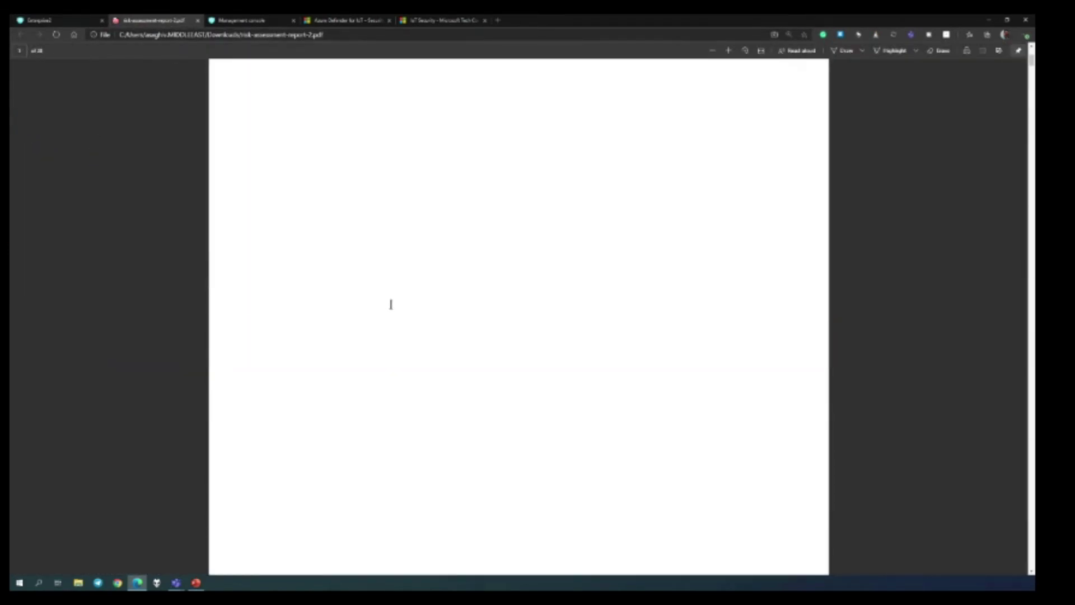
{"action": "scroll", "coordinate": [390, 304], "scroll_direction": "down", "scroll_amount": 3}
{"action": "scroll", "coordinate": [389, 302], "scroll_direction": "up", "scroll_amount": 3}
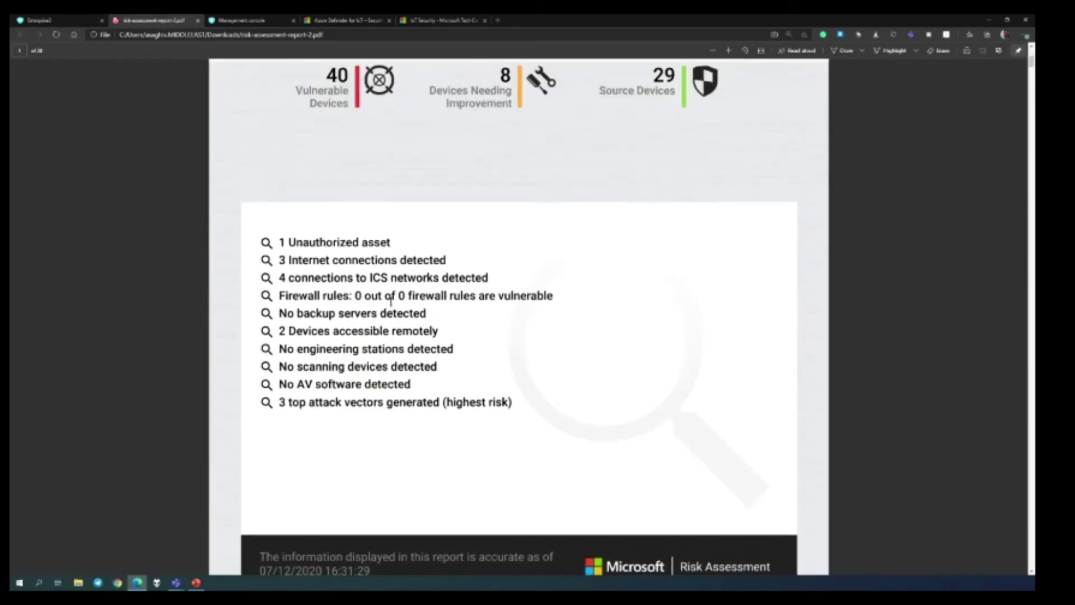
{"action": "scroll", "coordinate": [437, 332], "scroll_direction": "up", "scroll_amount": 3}
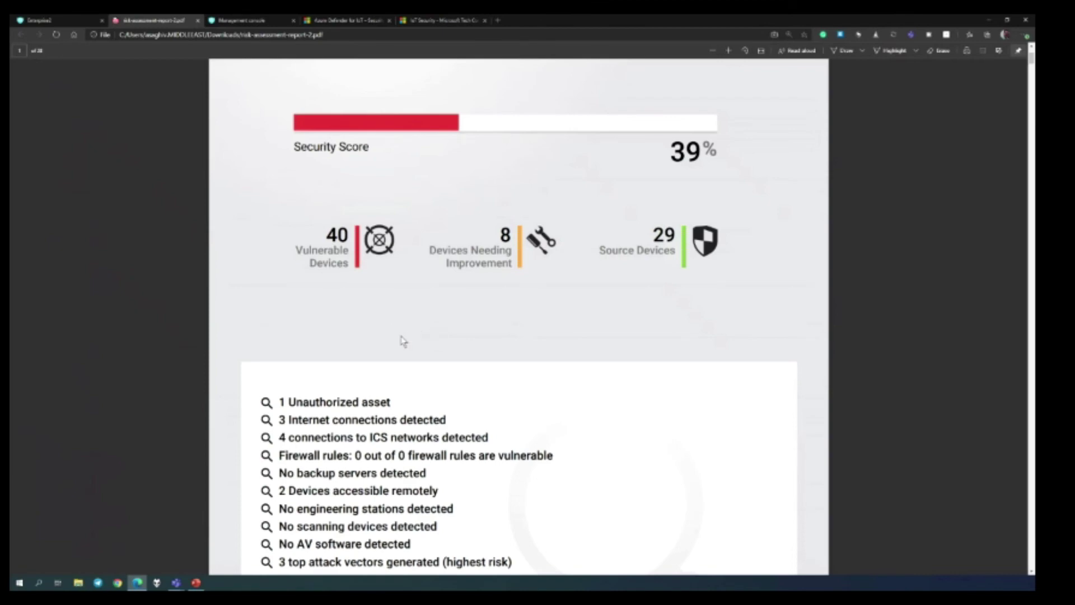
{"action": "scroll", "coordinate": [402, 342], "scroll_direction": "down", "scroll_amount": 6}
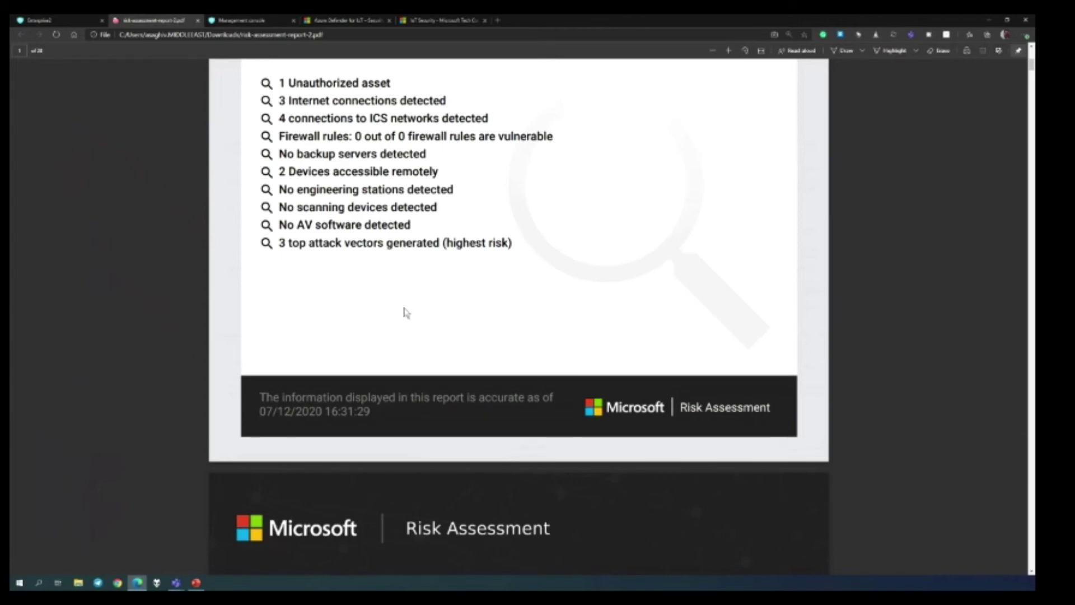
- Review the report's Table of Contents and the vendor list under Device Security in the Executive Summary
{"action": "scroll", "coordinate": [405, 312], "scroll_direction": "down", "scroll_amount": 3}
{"action": "scroll", "coordinate": [395, 306], "scroll_direction": "down", "scroll_amount": 3}
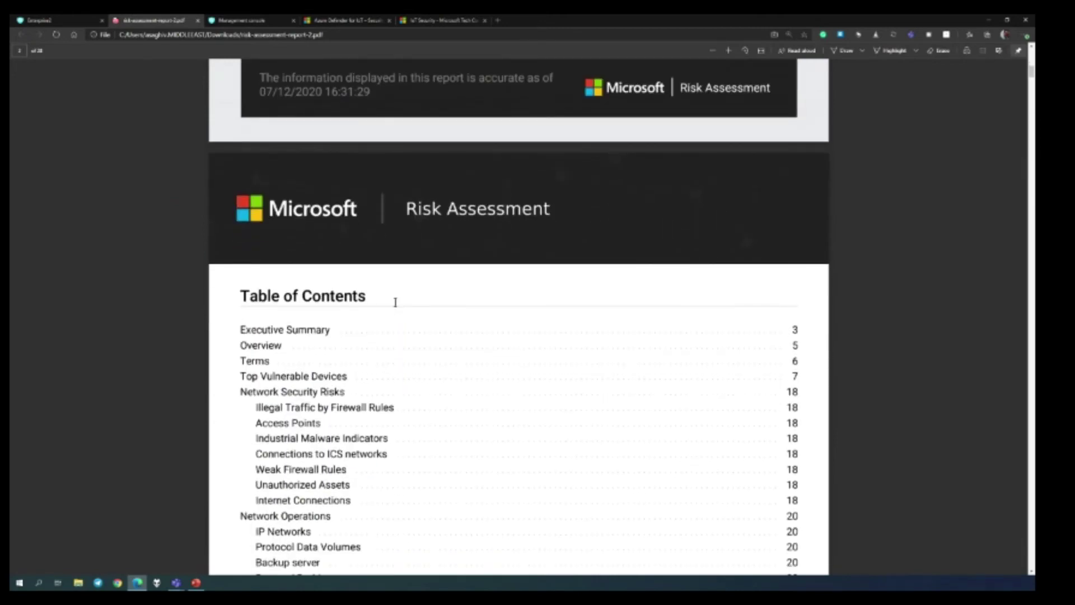
{"action": "scroll", "coordinate": [395, 302], "scroll_direction": "down", "scroll_amount": 6}
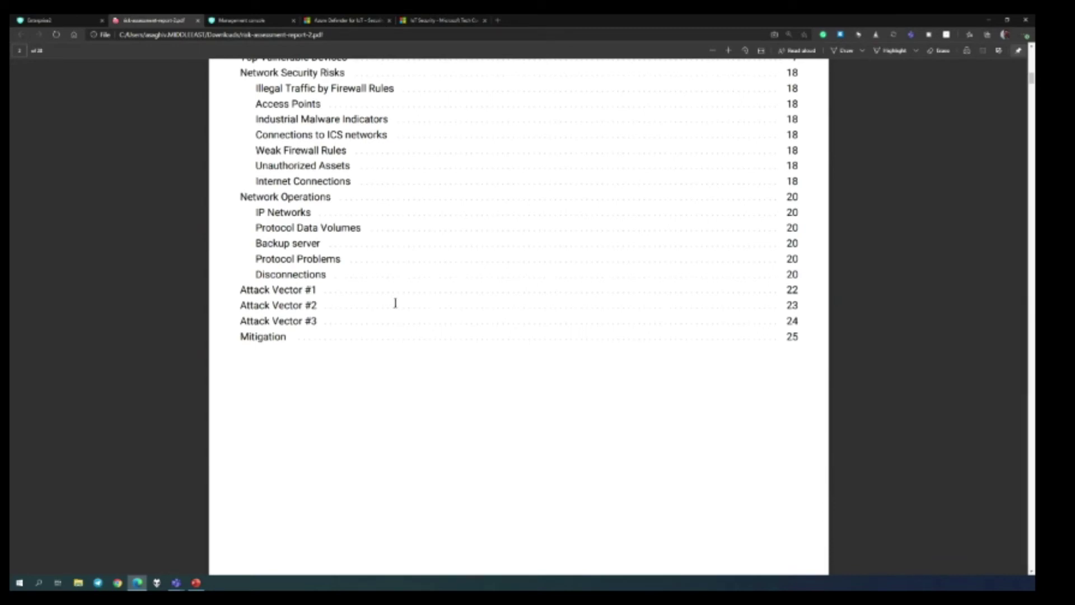
{"action": "scroll", "coordinate": [358, 298], "scroll_direction": "down", "scroll_amount": 15}
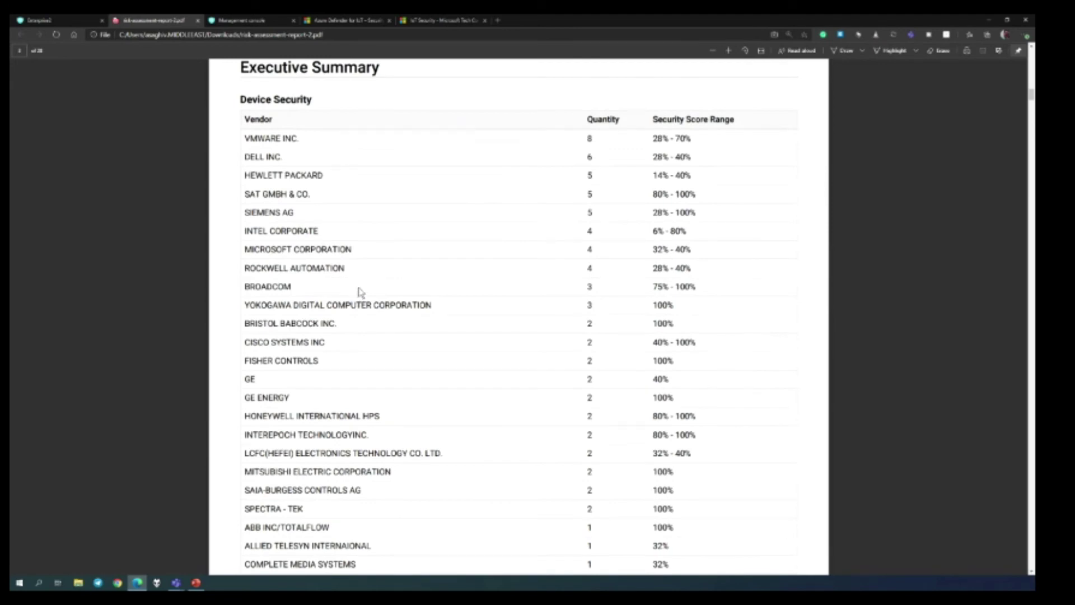
{"action": "scroll", "coordinate": [359, 290], "scroll_direction": "down", "scroll_amount": 3}
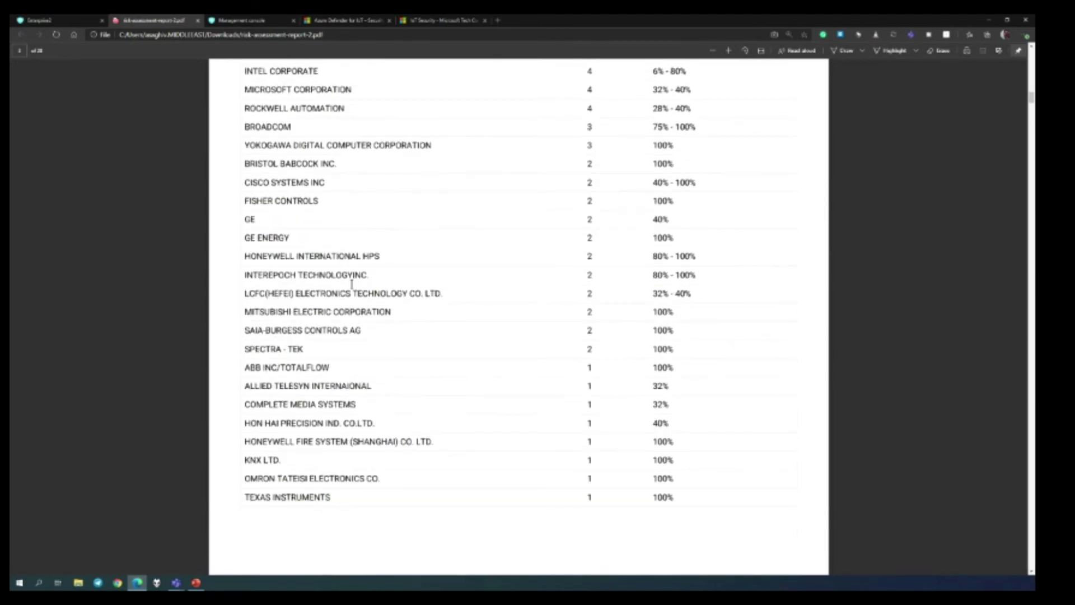
- Examine the report's mitigation recommendations, from firmware upgrades and malware indicators to Internet connections and the latest security updates
{"action": "scroll", "coordinate": [357, 300], "scroll_direction": "down", "scroll_amount": 20}
{"action": "scroll", "coordinate": [359, 306], "scroll_direction": "down", "scroll_amount": 15}
{"action": "scroll", "coordinate": [358, 306], "scroll_direction": "down", "scroll_amount": 15}
{"action": "scroll", "coordinate": [359, 319], "scroll_direction": "down", "scroll_amount": 15}
{"action": "scroll", "coordinate": [358, 319], "scroll_direction": "down", "scroll_amount": 15}
{"action": "scroll", "coordinate": [456, 352], "scroll_direction": "down", "scroll_amount": 10}
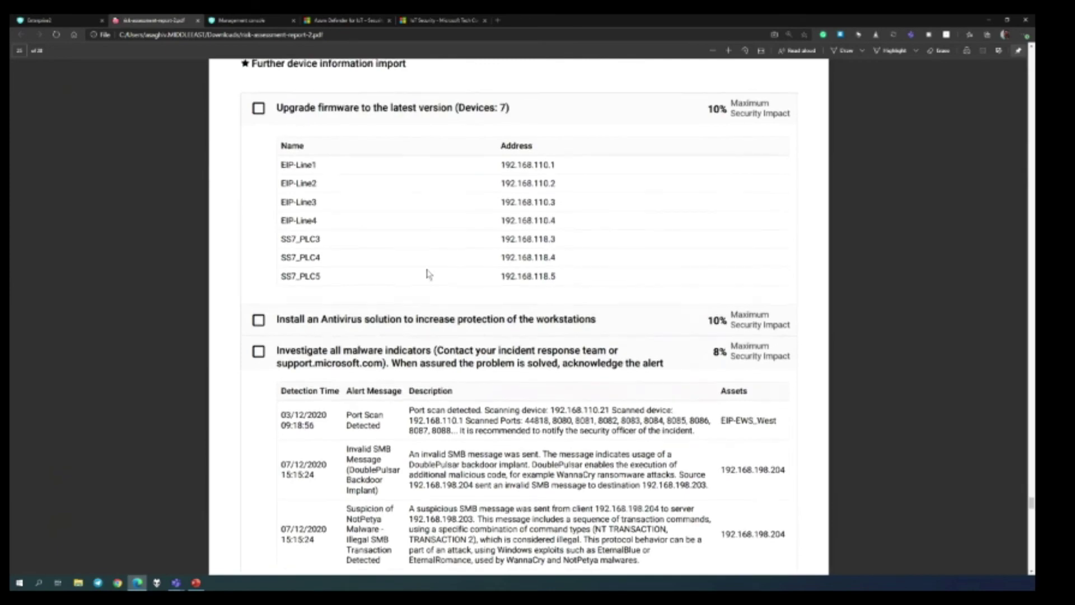
{"action": "scroll", "coordinate": [429, 274], "scroll_direction": "up", "scroll_amount": 3}
{"action": "scroll", "coordinate": [712, 343], "scroll_direction": "down", "scroll_amount": 2}
{"action": "scroll", "coordinate": [711, 343], "scroll_direction": "down", "scroll_amount": 4}
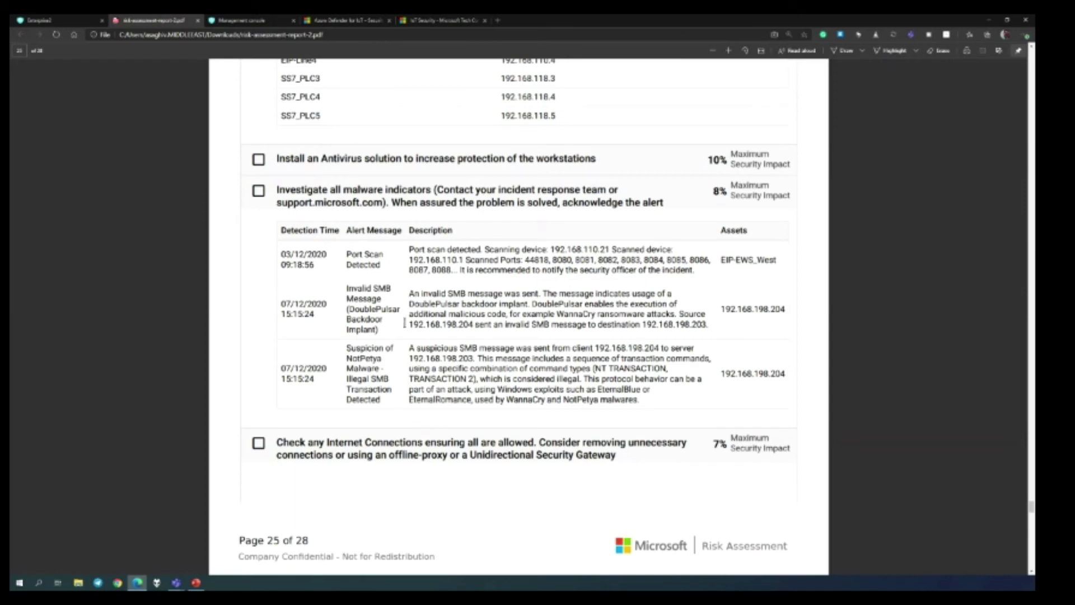
{"action": "scroll", "coordinate": [405, 327], "scroll_direction": "down", "scroll_amount": 8}
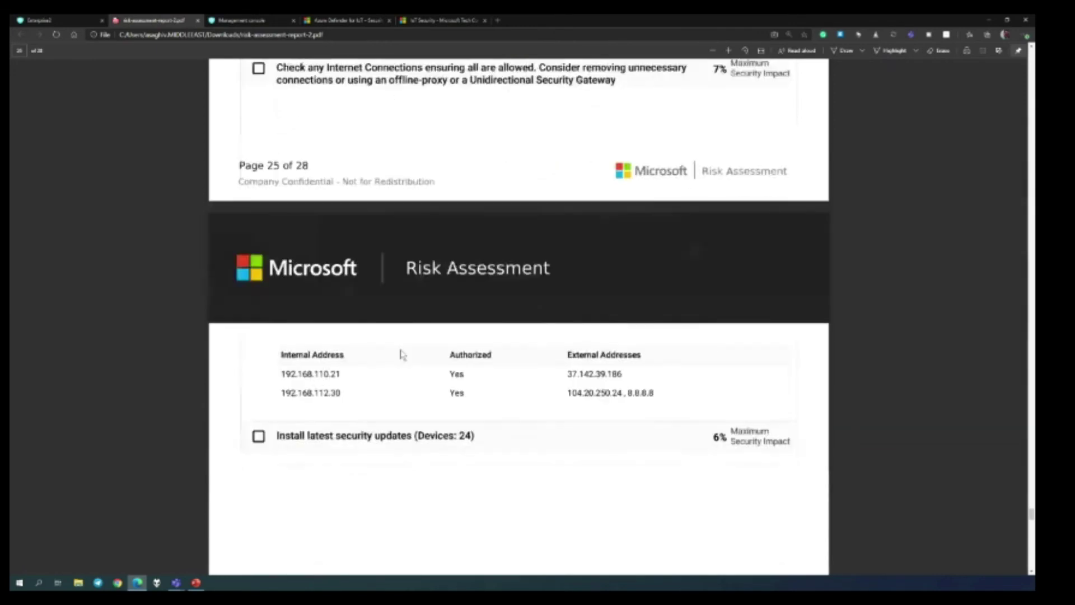
{"action": "scroll", "coordinate": [403, 354], "scroll_direction": "down", "scroll_amount": 3}
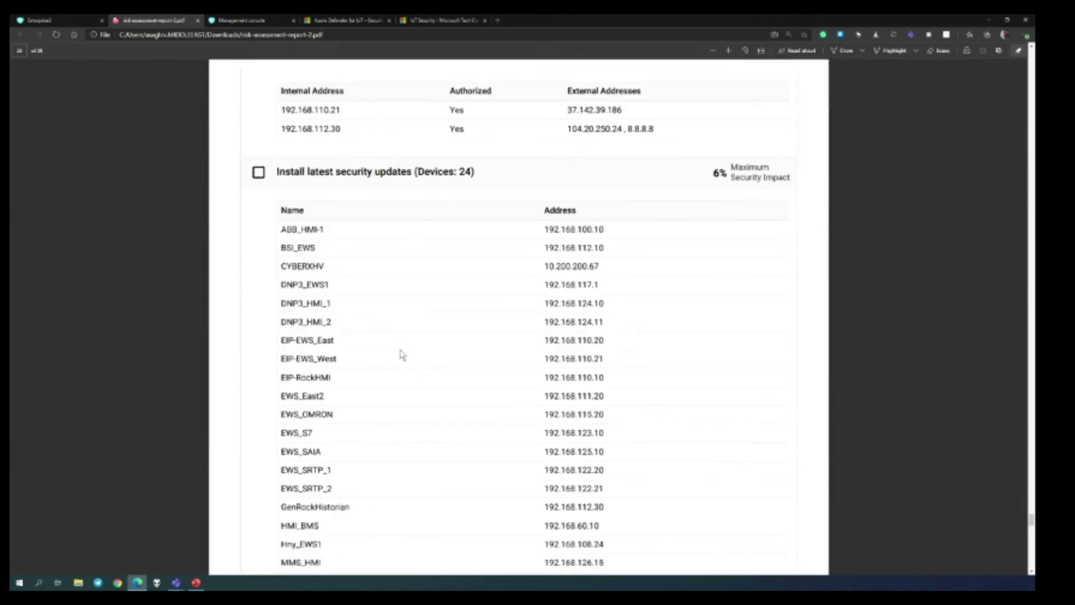
- Go back through Network Operations and review the Network Security Risks section, including malware indicators, ICS network connections and unauthorized assets
{"action": "scroll", "coordinate": [402, 353], "scroll_direction": "up", "scroll_amount": 18}
{"action": "scroll", "coordinate": [402, 353], "scroll_direction": "up", "scroll_amount": 15}
{"action": "scroll", "coordinate": [402, 353], "scroll_direction": "up", "scroll_amount": 20}
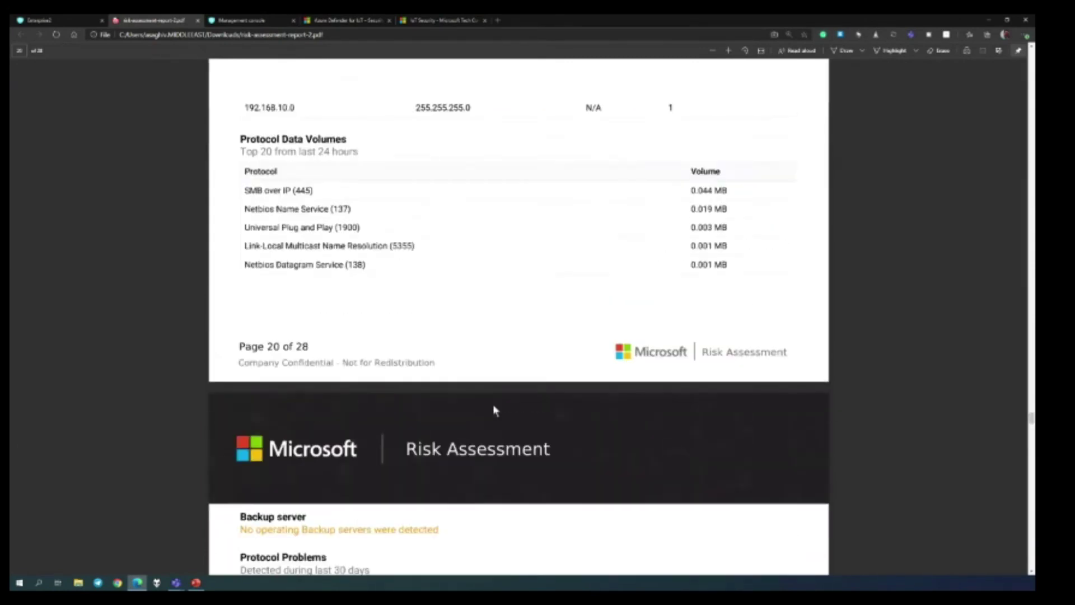
{"action": "scroll", "coordinate": [494, 410], "scroll_direction": "up", "scroll_amount": 20}
{"action": "scroll", "coordinate": [491, 407], "scroll_direction": "up", "scroll_amount": 1}
{"action": "scroll", "coordinate": [488, 405], "scroll_direction": "down", "scroll_amount": 8}
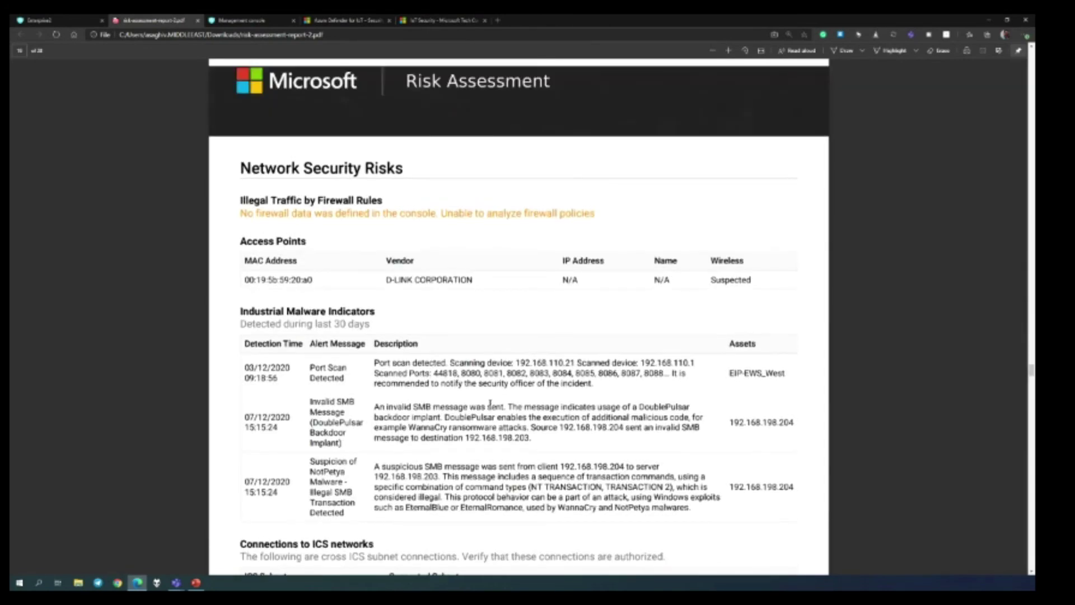
{"action": "scroll", "coordinate": [494, 391], "scroll_direction": "down", "scroll_amount": 6}
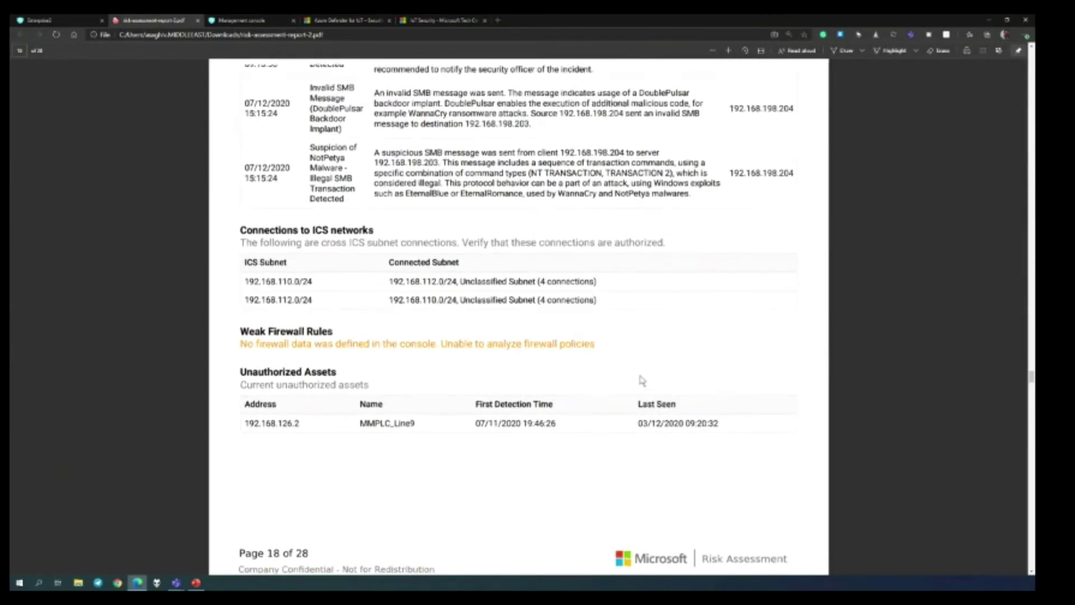
- Review the vulnerable devices and their most severe CVEs from page 17 back to BSI_EWS on page 14
{"action": "scroll", "coordinate": [643, 378], "scroll_direction": "up", "scroll_amount": 6}
{"action": "scroll", "coordinate": [642, 381], "scroll_direction": "up", "scroll_amount": 12}
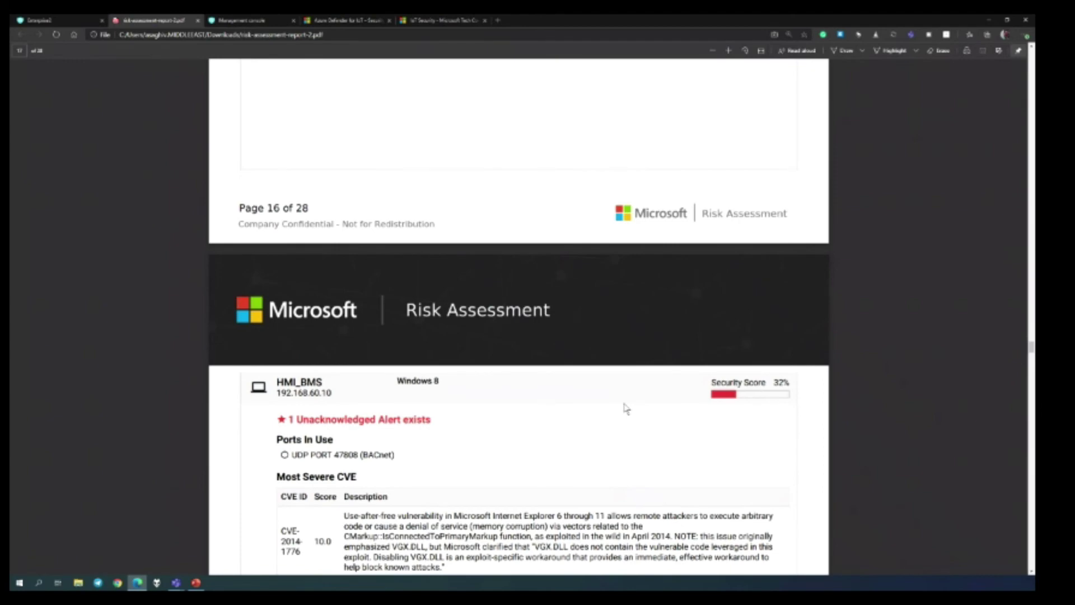
{"action": "scroll", "coordinate": [625, 409], "scroll_direction": "up", "scroll_amount": 10}
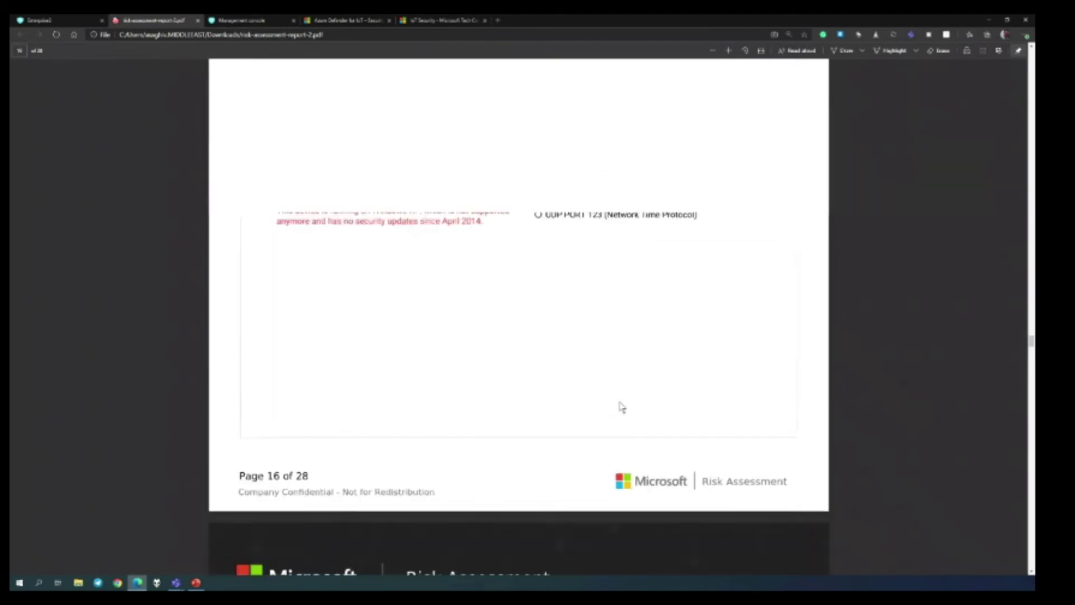
{"action": "scroll", "coordinate": [621, 410], "scroll_direction": "up", "scroll_amount": 10}
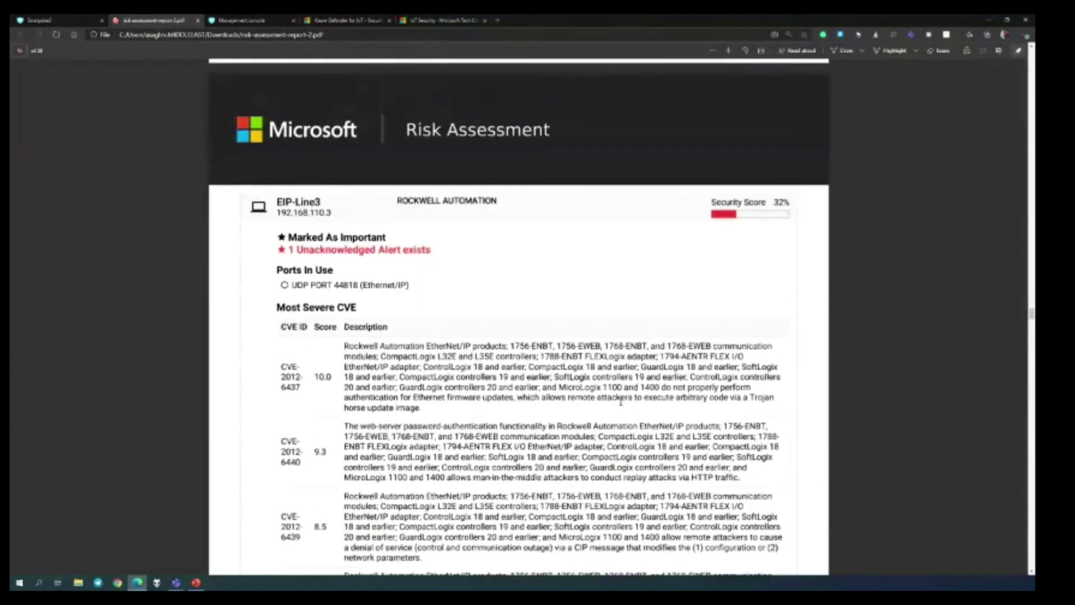
{"action": "scroll", "coordinate": [620, 401], "scroll_direction": "up", "scroll_amount": 10}
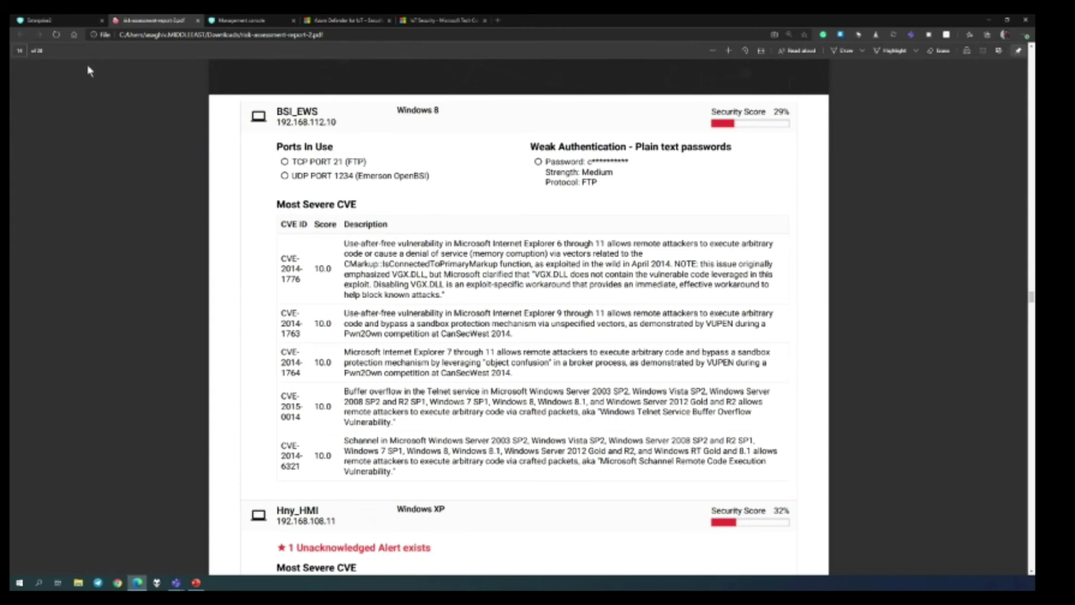
- Return to the Enterprise2 sensor console, glance at the Asset Map and review the Important Alerts list
{"action": "left_click", "coordinate": [76, 26]}
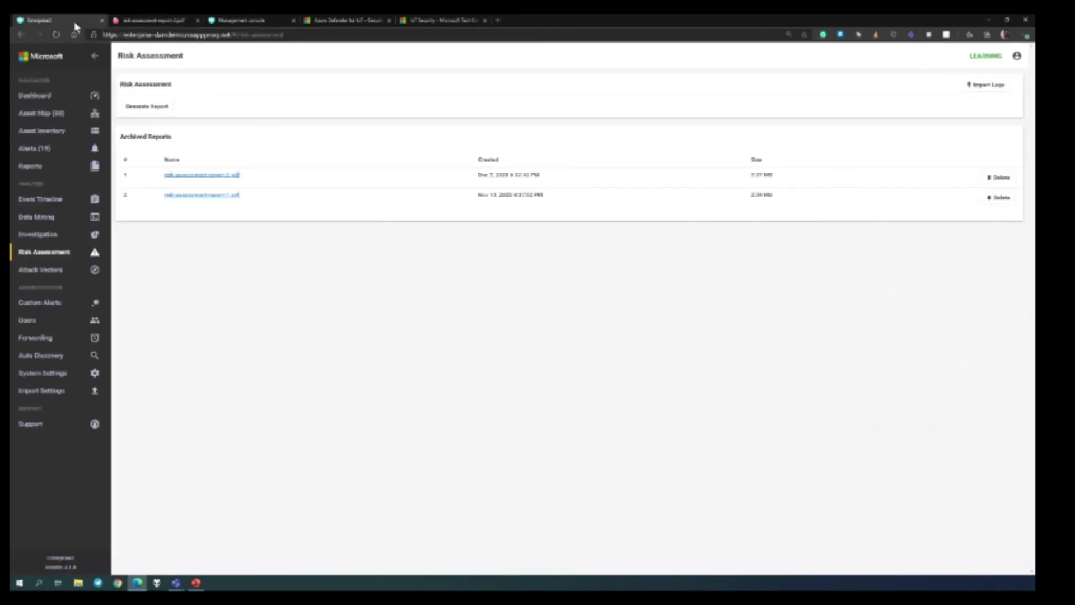
{"action": "left_click", "coordinate": [58, 114]}
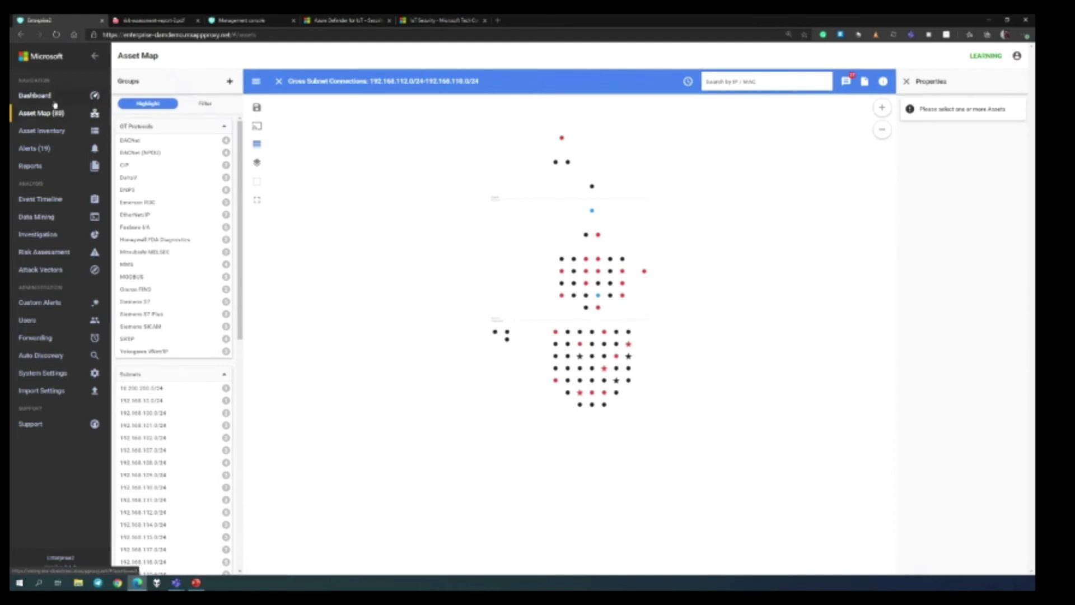
{"action": "left_click", "coordinate": [51, 146]}
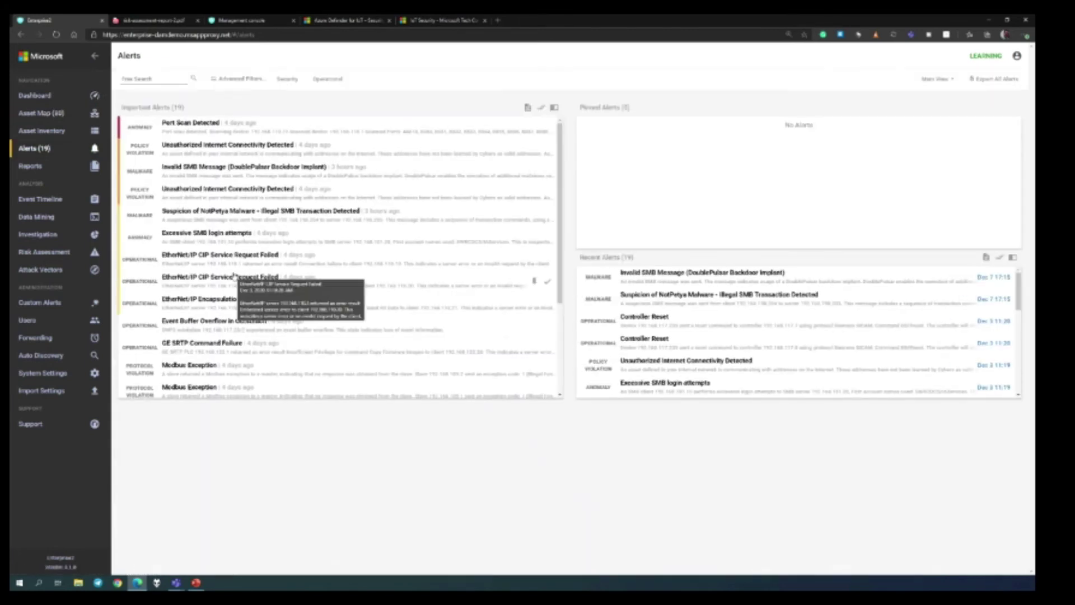
{"action": "scroll", "coordinate": [234, 276], "scroll_direction": "down", "scroll_amount": 3}
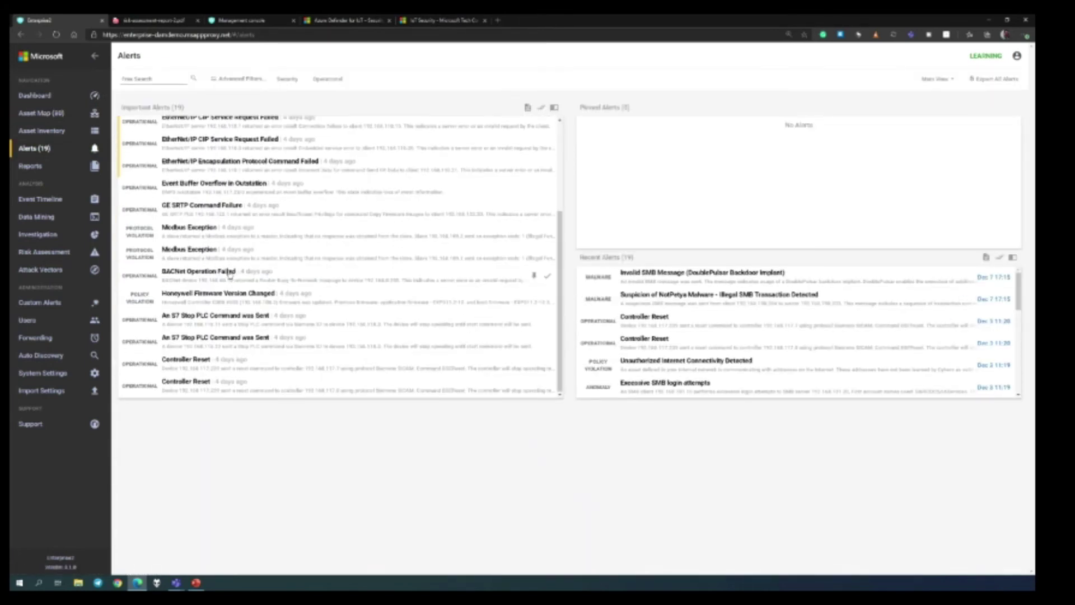
- Open the suggested Programming Commands report in Data Mining to examine the industrial programming commands
{"action": "left_click", "coordinate": [71, 221]}
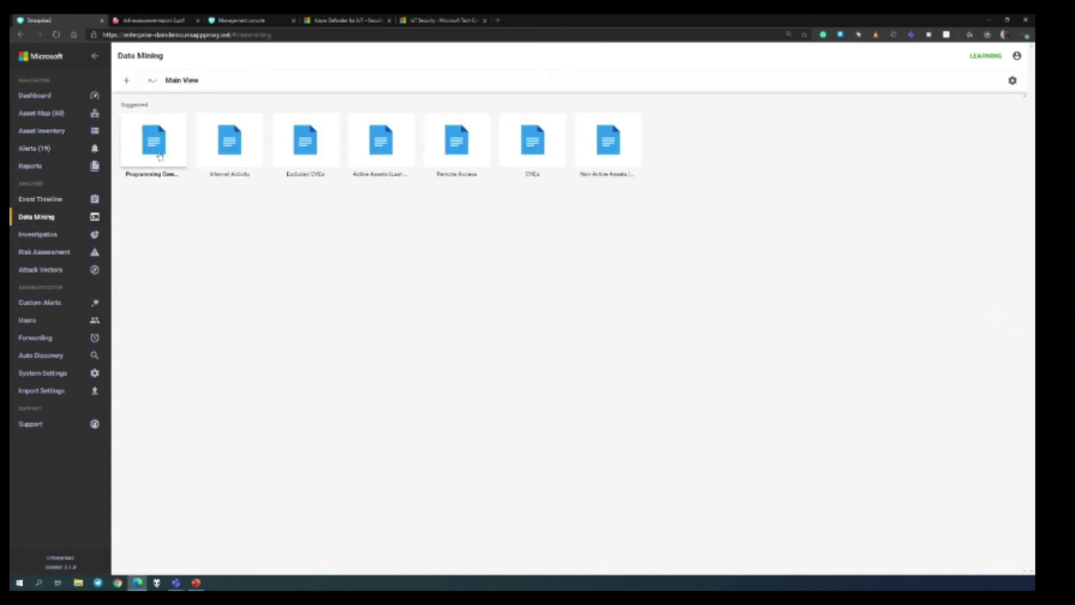
{"action": "left_click", "coordinate": [160, 156]}
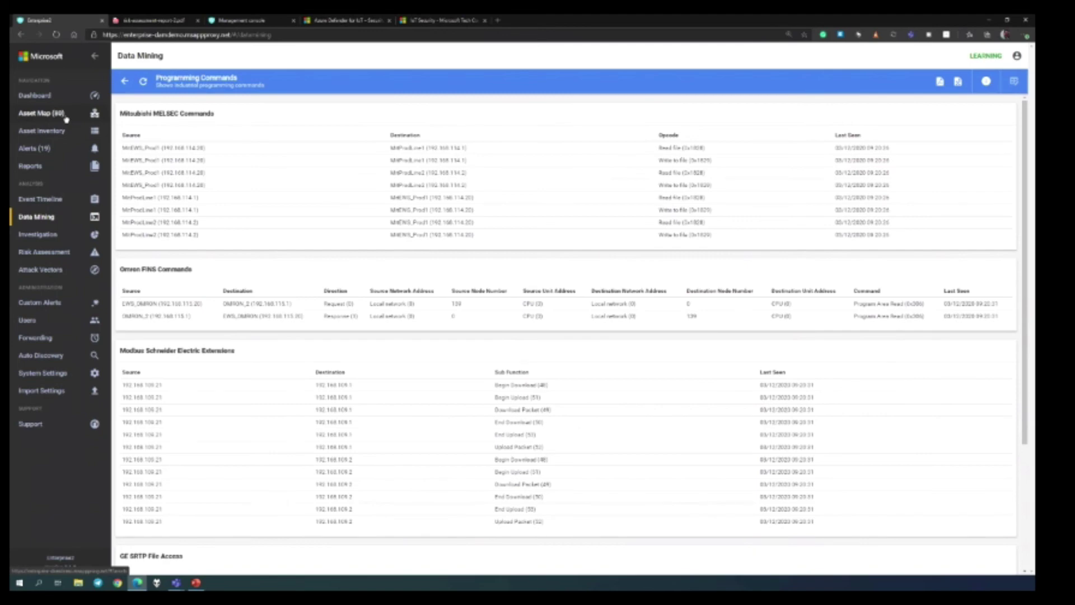
- Switch to the management console, review the sites and zones in Site Management, and open Enterprise View
{"action": "left_click", "coordinate": [222, 25]}
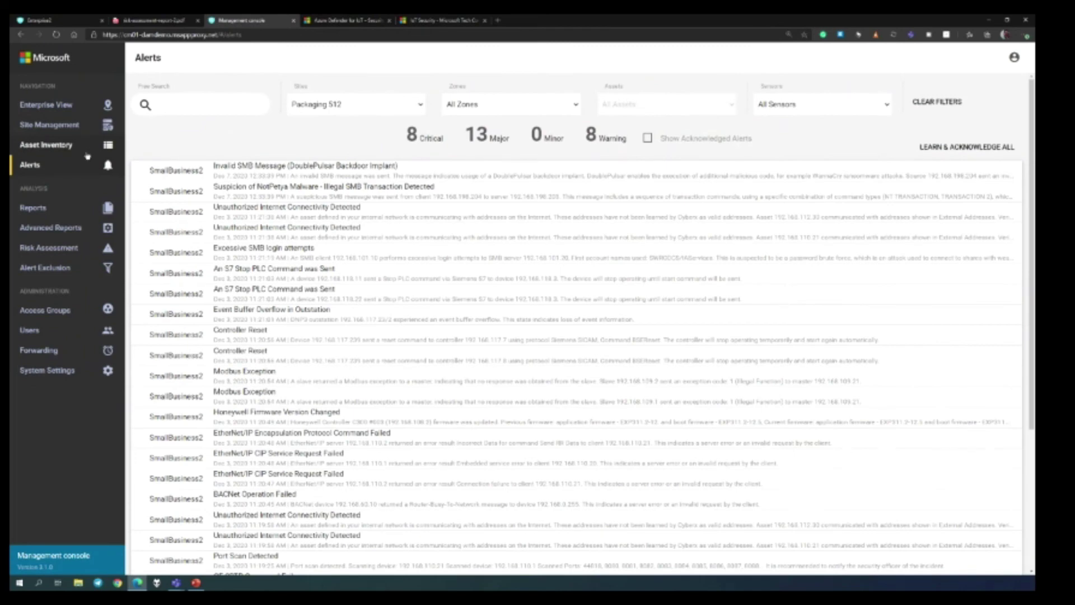
{"action": "left_click", "coordinate": [73, 119]}
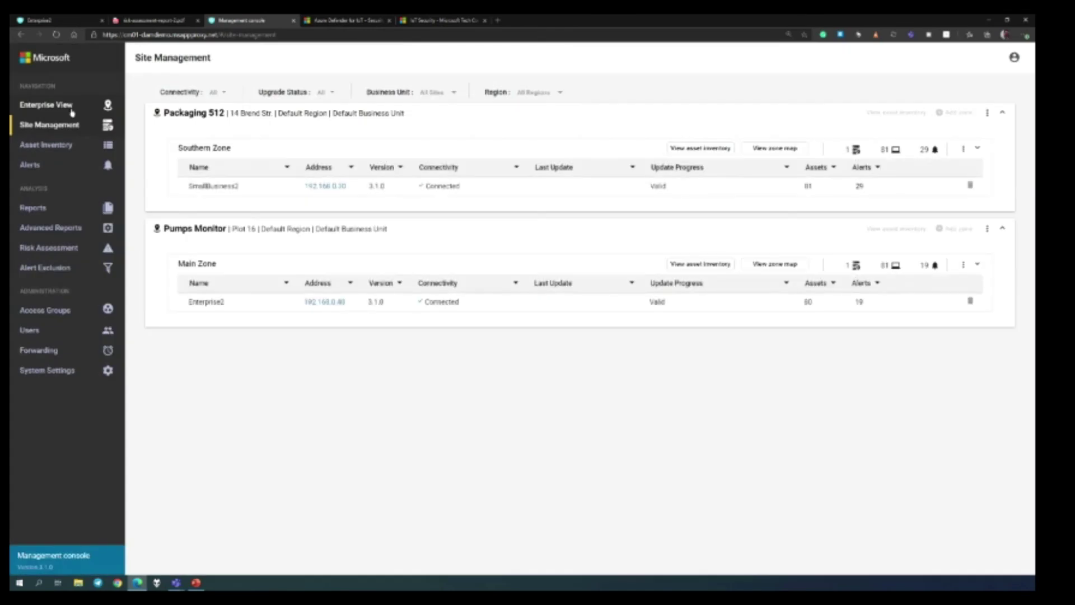
{"action": "left_click", "coordinate": [73, 112]}
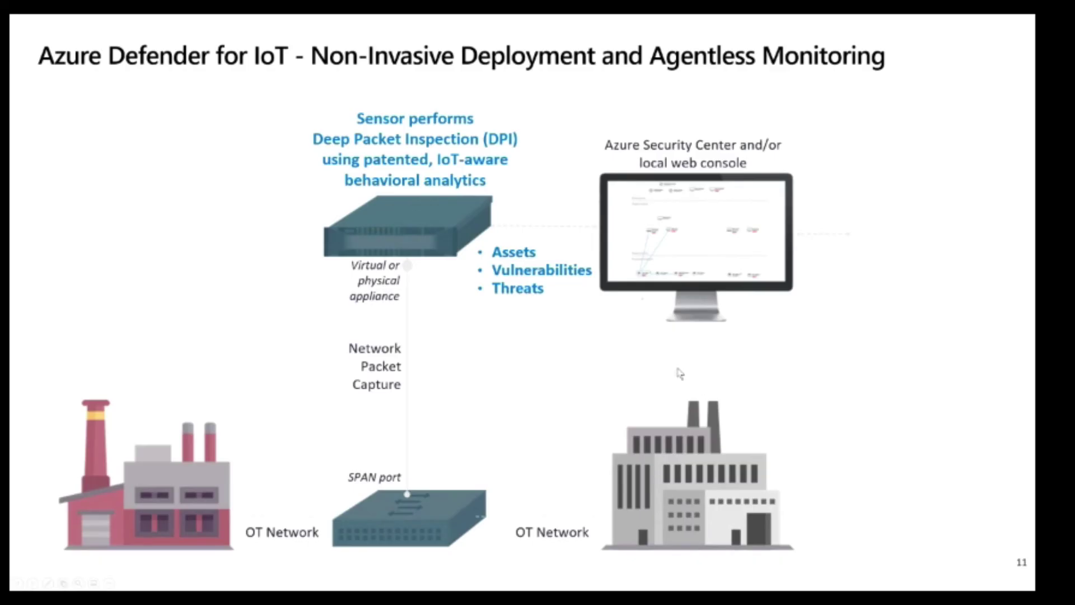
- Reveal the SIEM/SOAR alerts part of the Non-Invasive Deployment and Agentless Monitoring slide
{"action": "left_click", "coordinate": [658, 370]}
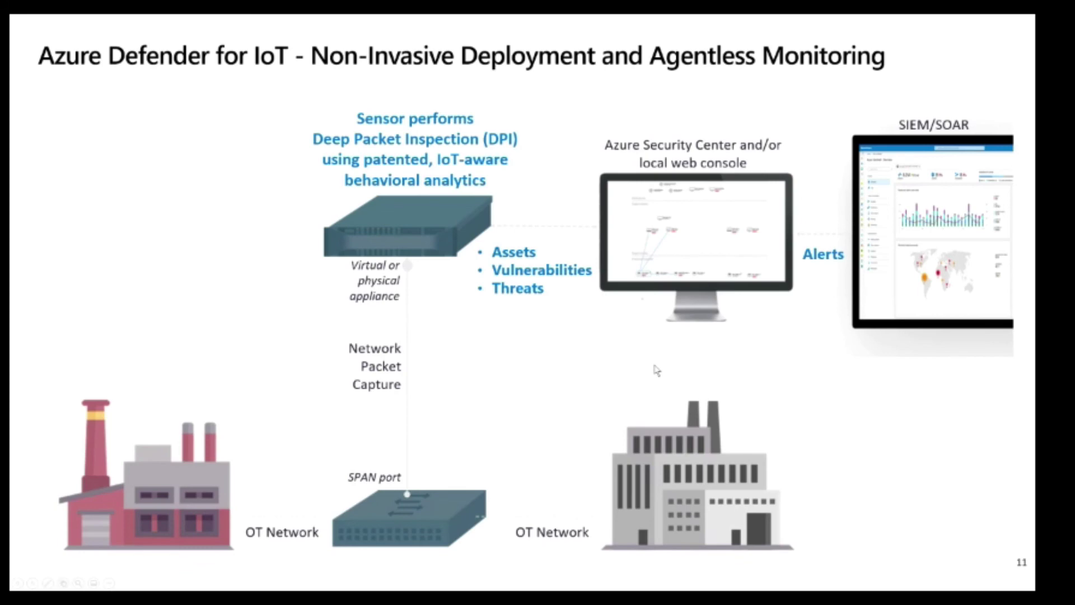